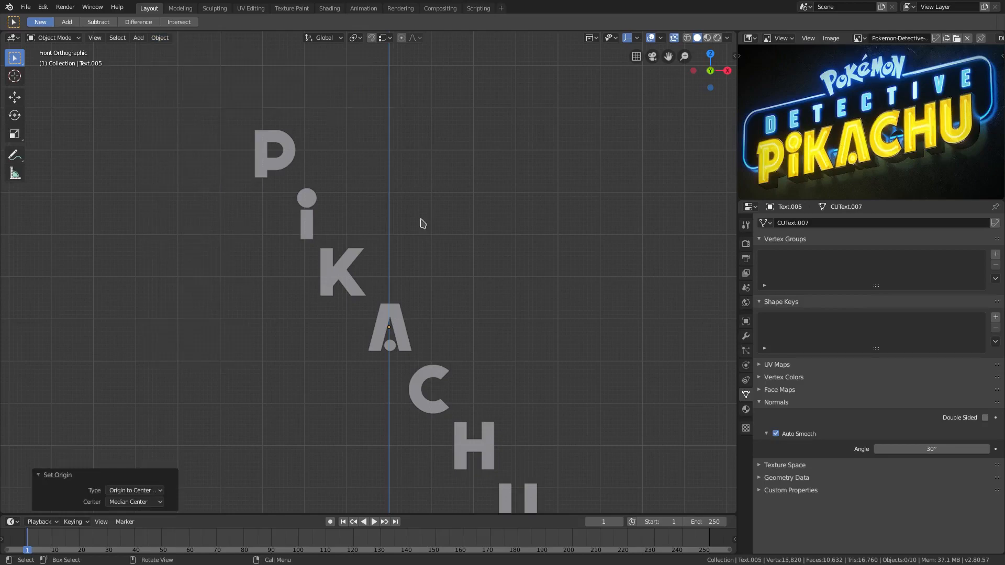
Set the origins of the C, H and U letters of PIKACHU to their center of mass (volume).
left_click(366, 205)
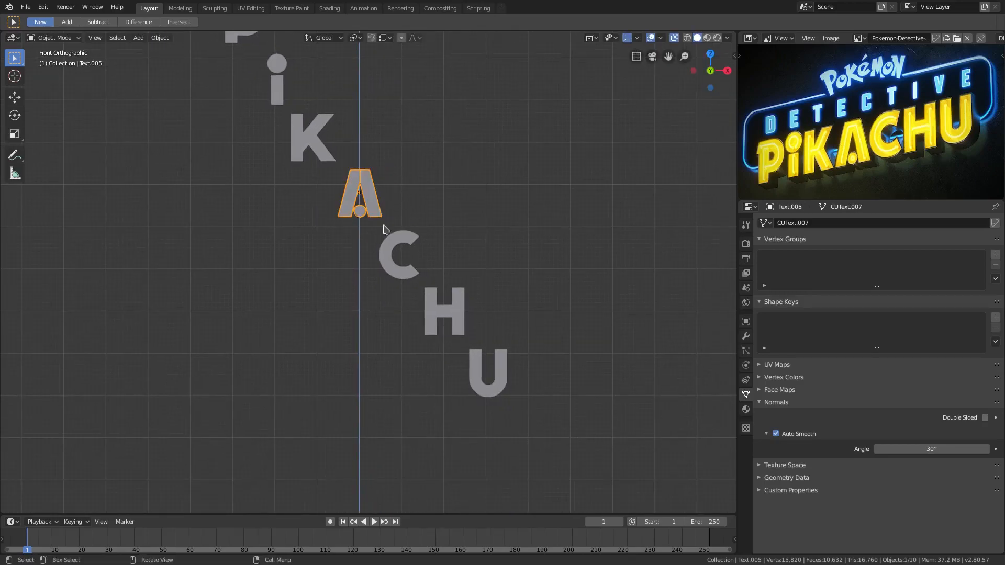
left_click(166, 41)
mouse_move(182, 61)
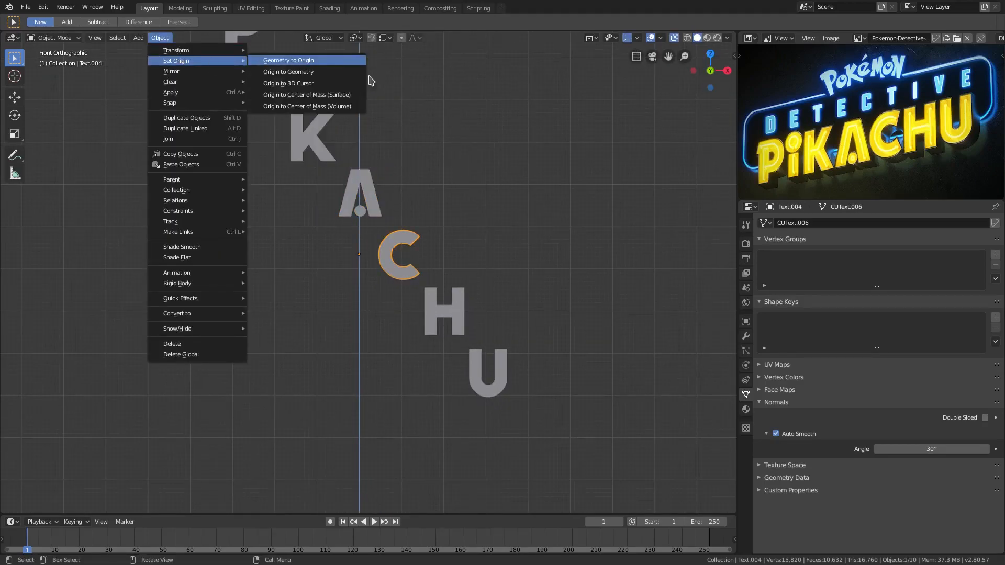
left_click(335, 107)
left_click(427, 295)
left_click(163, 38)
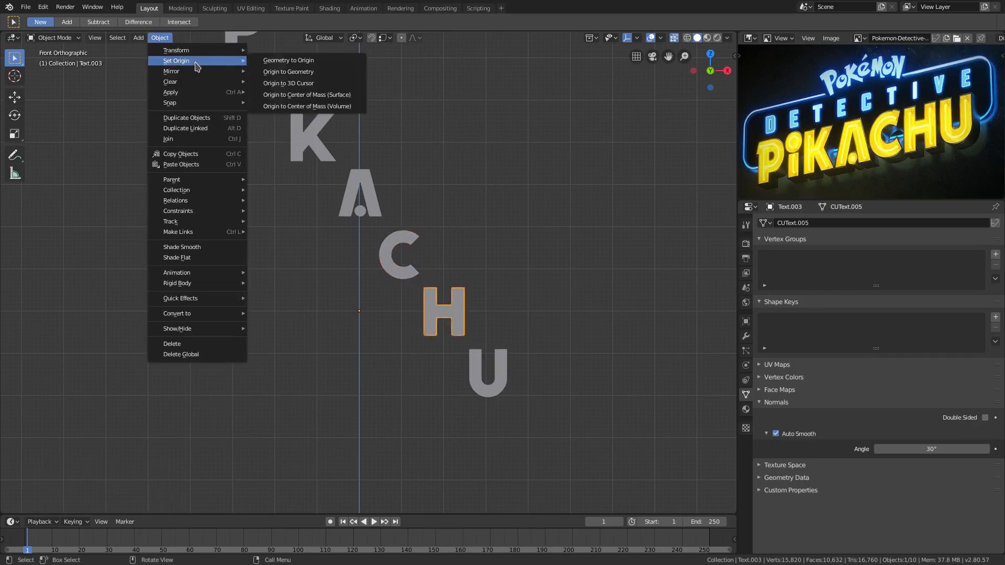
left_click(325, 107)
left_click(473, 353)
left_click(141, 39)
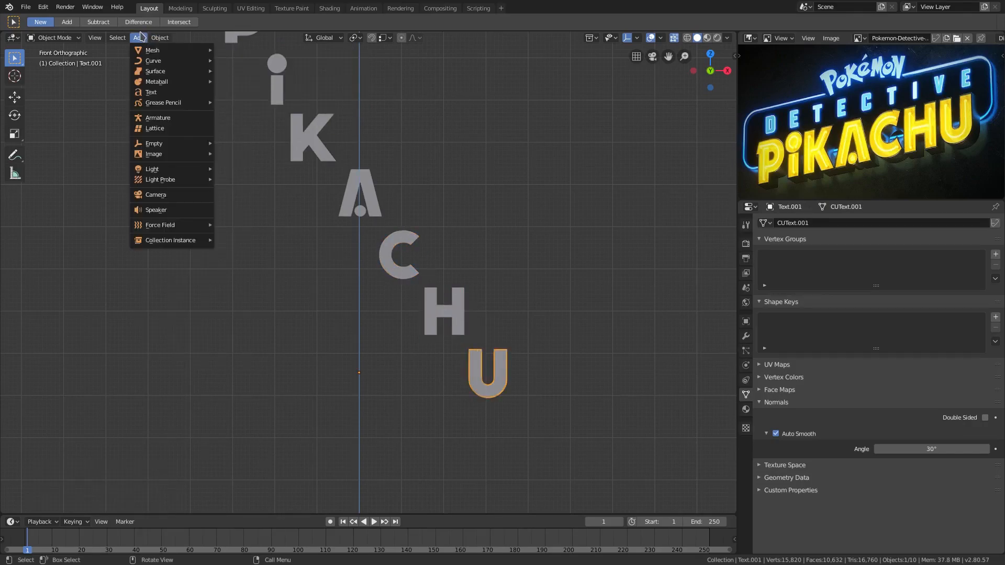
mouse_move(156, 36)
mouse_move(207, 63)
left_click(333, 108)
Set the Z location of each PIKACHU letter to 0 m so they line up in one row.
scroll(413, 243, "down", 3)
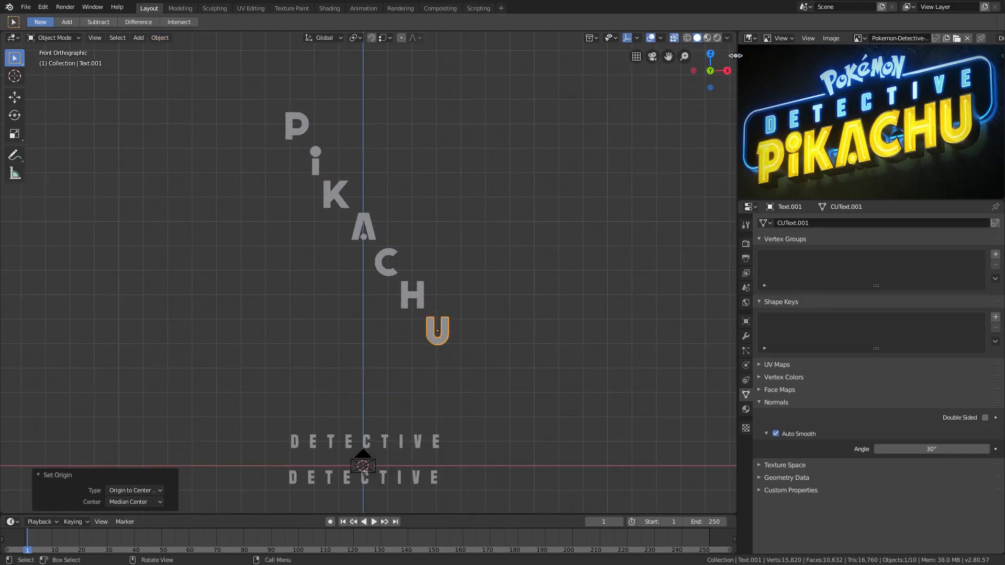
left_click(736, 55)
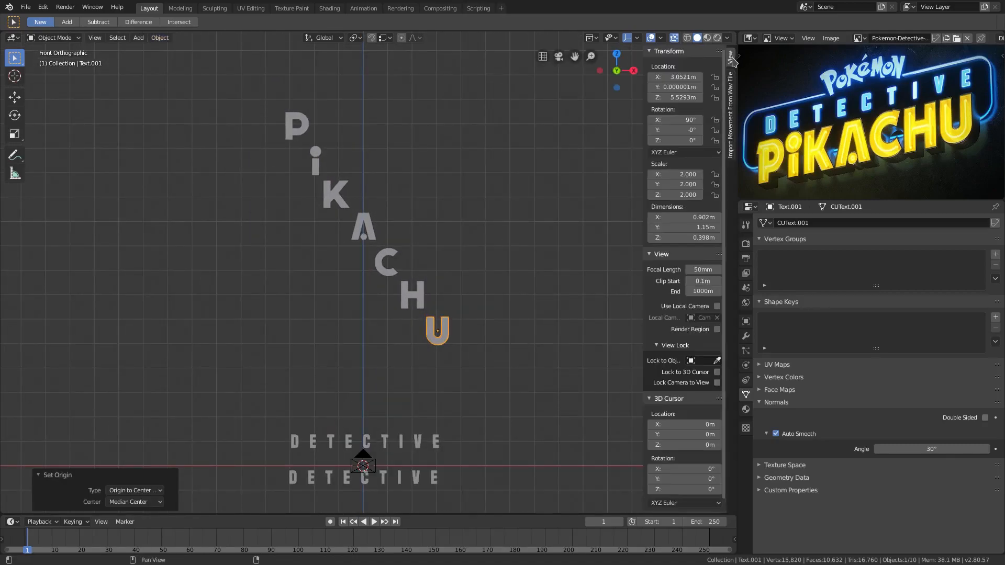
left_click(677, 96)
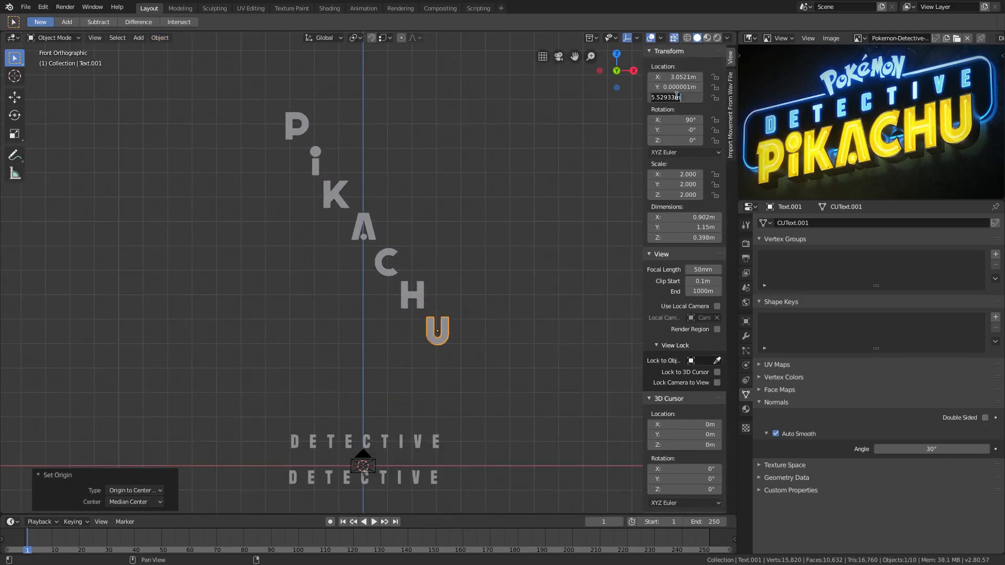
left_click(422, 291)
left_click(679, 97)
type("0")
key("Return")
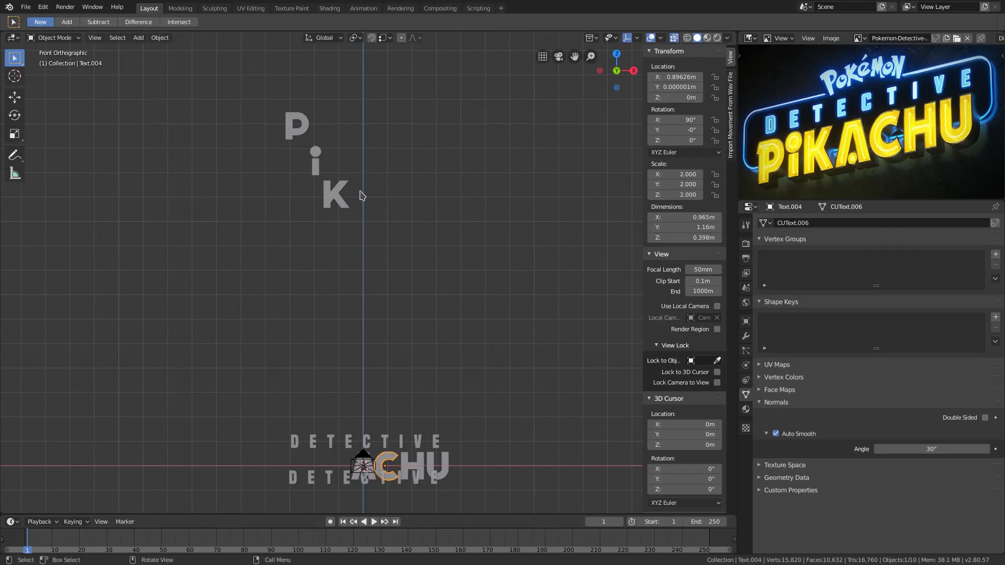
left_click(676, 98)
type("0")
key("Return")
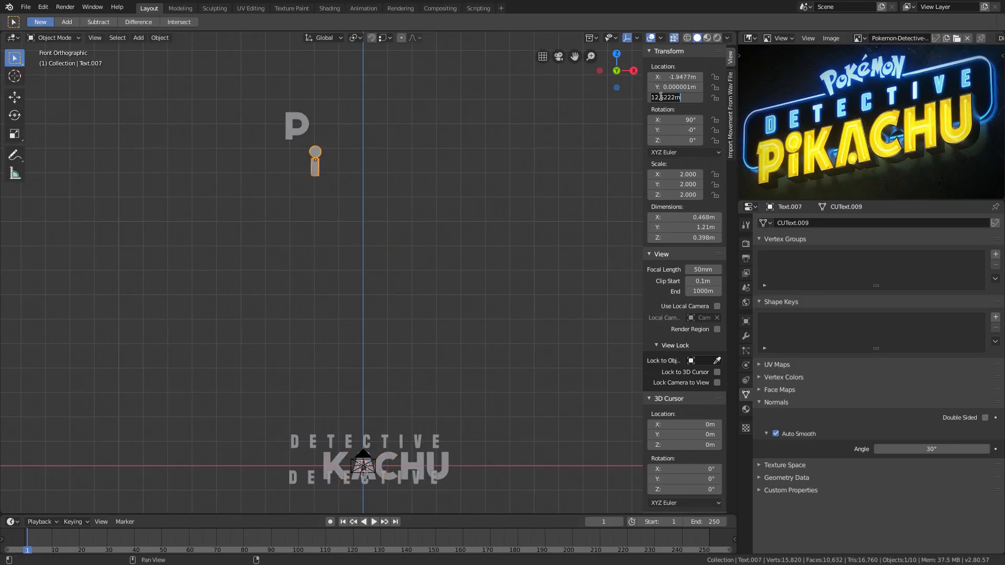
Turn off X-ray display in the 3D view and hide the transform sidebar.
middle_click_drag(411, 273, 496, 247)
left_click(674, 39)
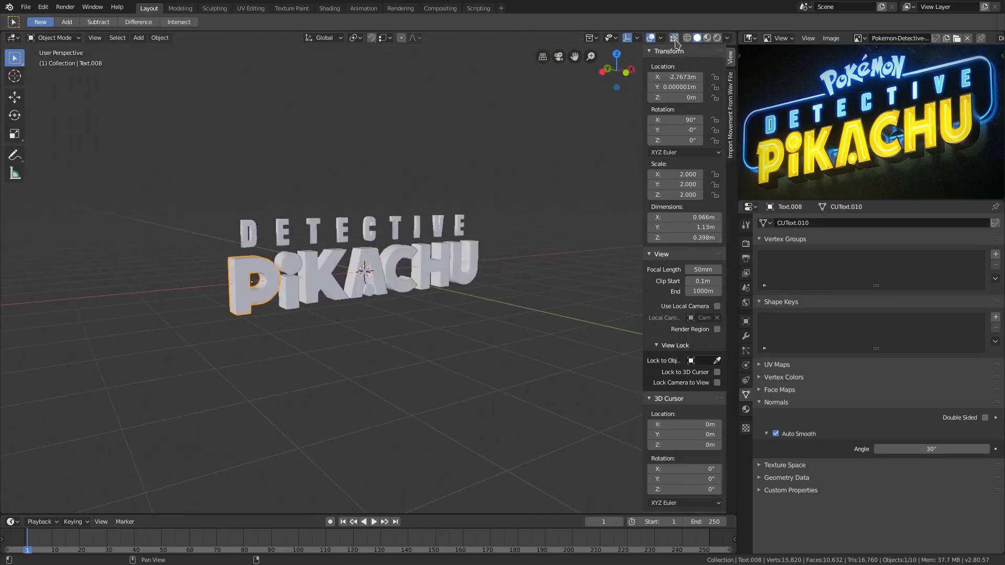
left_click(675, 40)
left_click(675, 40)
left_click(674, 40)
left_click(675, 40)
left_click_drag(644, 74, 728, 74)
scroll(365, 286, "up", 6)
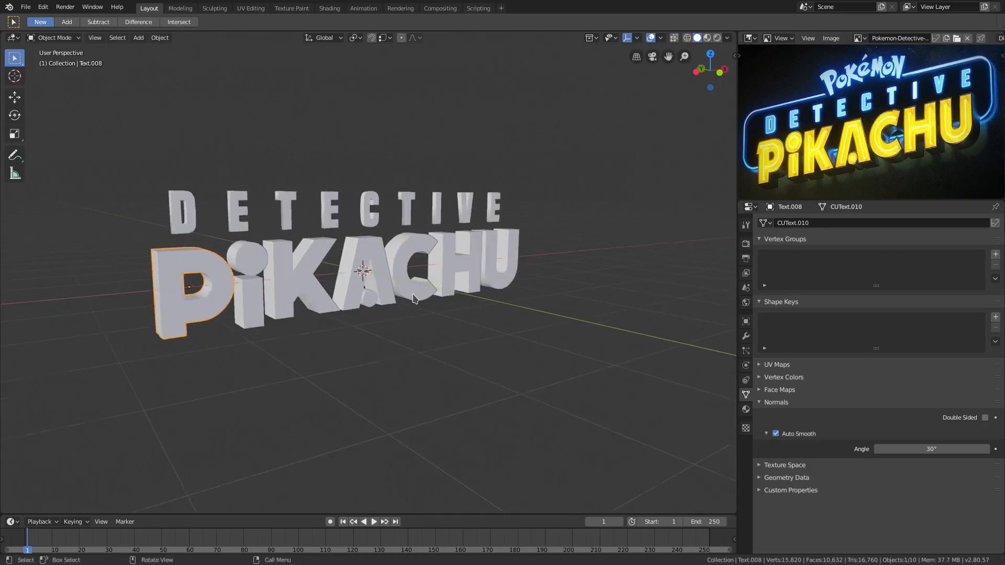
Select all seven PIKACHU letters and duplicate them in place.
middle_click_drag(365, 286, 419, 239)
left_click(365, 234, "shift")
left_click(414, 229, "shift")
scroll(661, 203, "down", 2)
key("shift+d")
key("Escape")
scroll(626, 292, "up", 1)
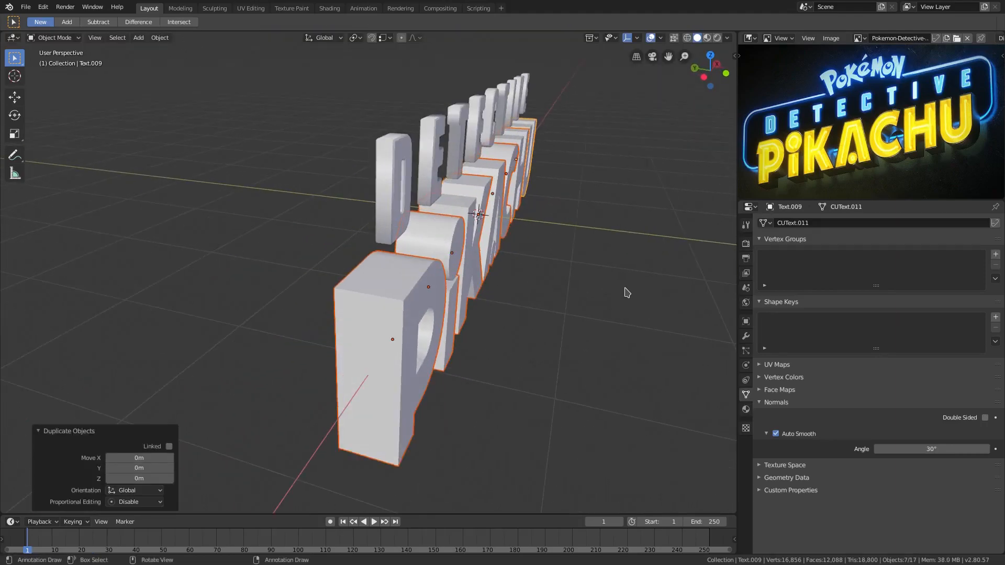
Scale the duplicated PIKACHU letters along the global Y axis to 0.84.
key("s")
key("y")
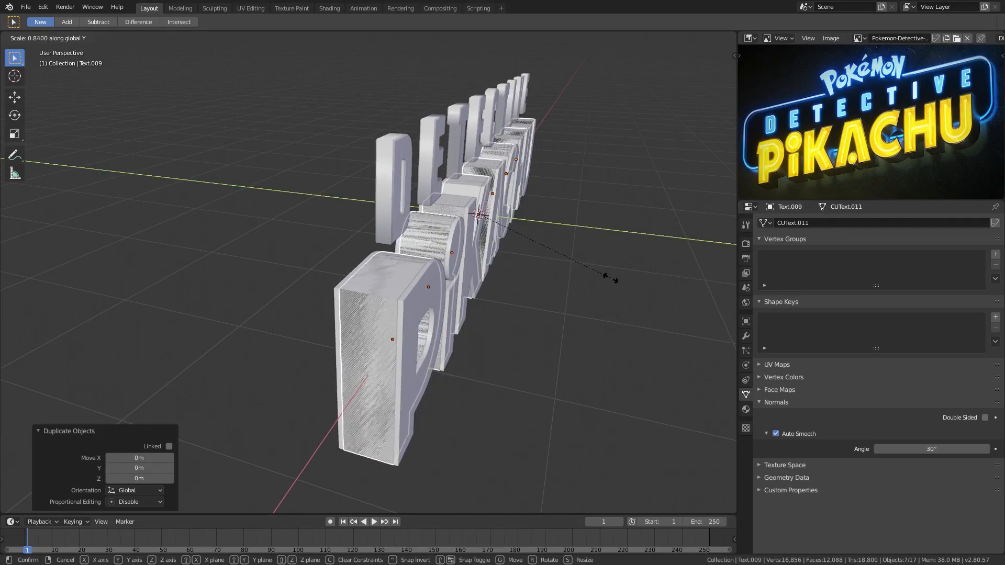
left_click(610, 276)
middle_click_drag(301, 184, 374, 47)
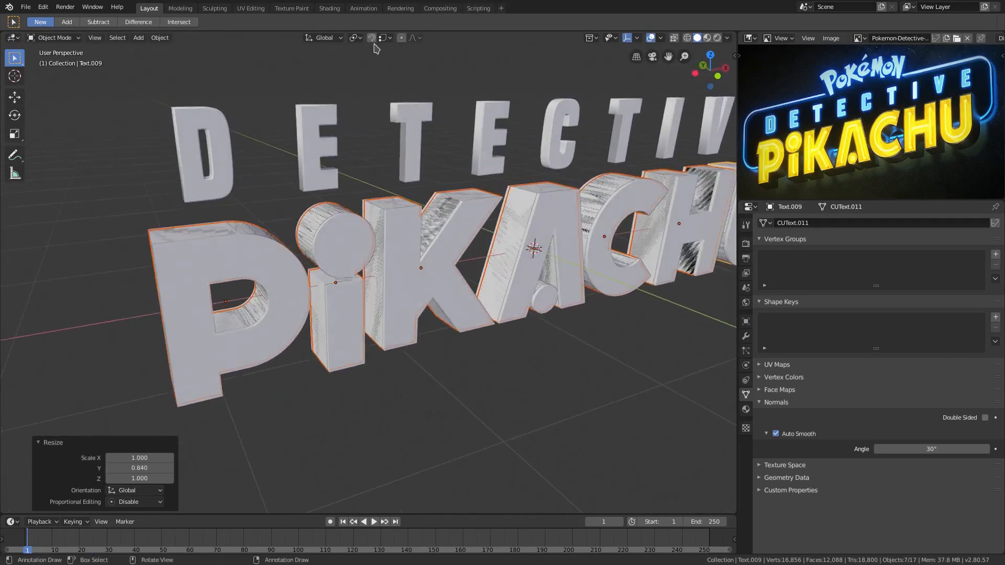
middle_click_drag(557, 231, 386, 32)
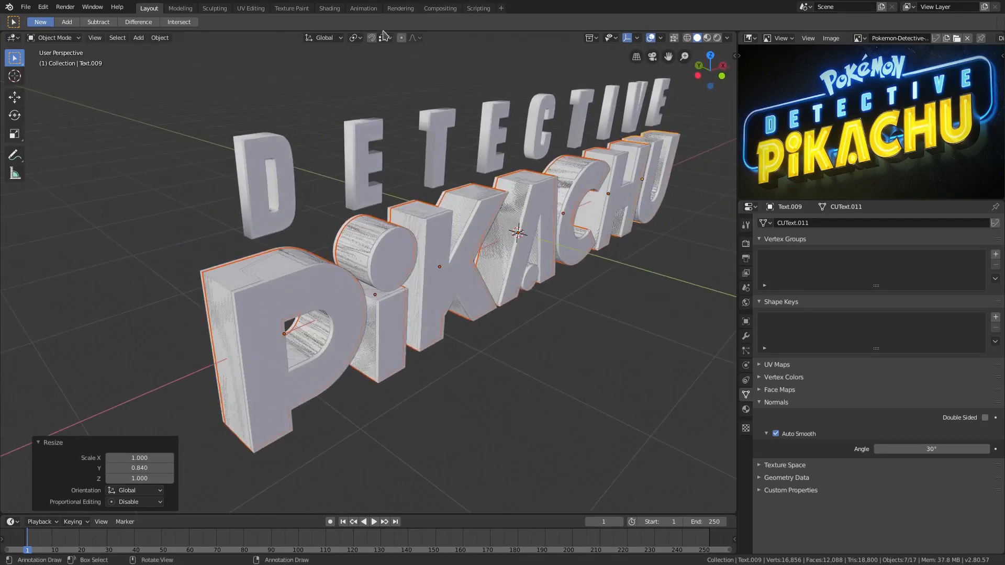
Try scaling the duplicated letters uniformly by about 1.044 around their individual origins, and undo the scaling.
left_click(356, 38)
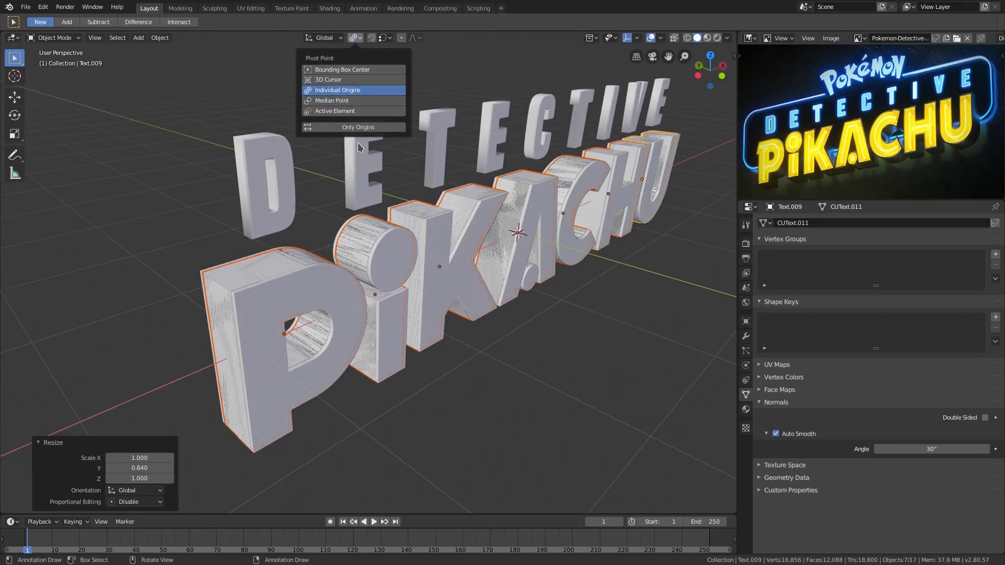
left_click(338, 90)
key("s")
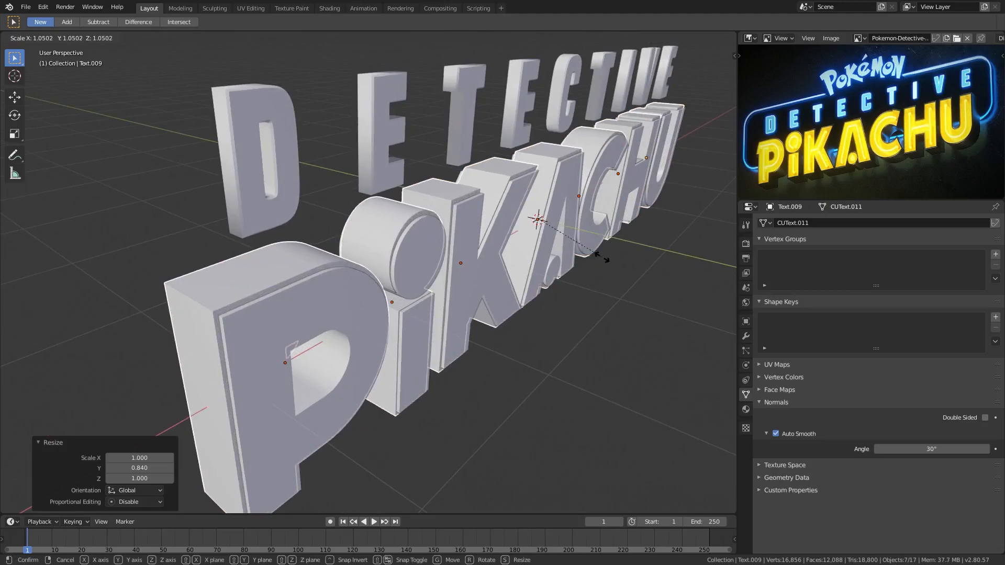
left_click(605, 260)
scroll(490, 209, "up", 5)
middle_click_drag(490, 206, 309, 235)
scroll(510, 214, "down", 1)
middle_click_drag(309, 235, 356, 250)
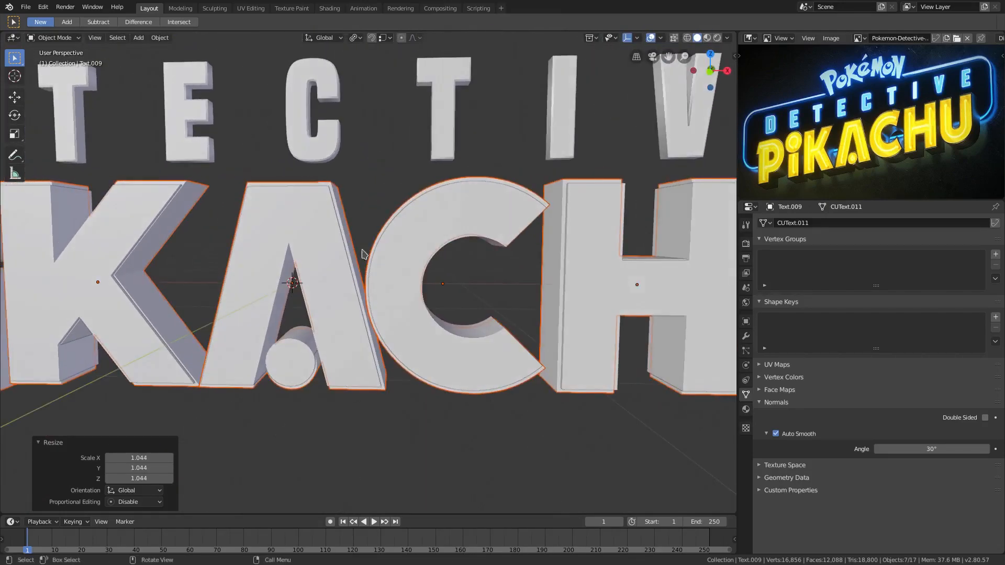
middle_click_drag(496, 241, 537, 265)
scroll(529, 248, "down", 3)
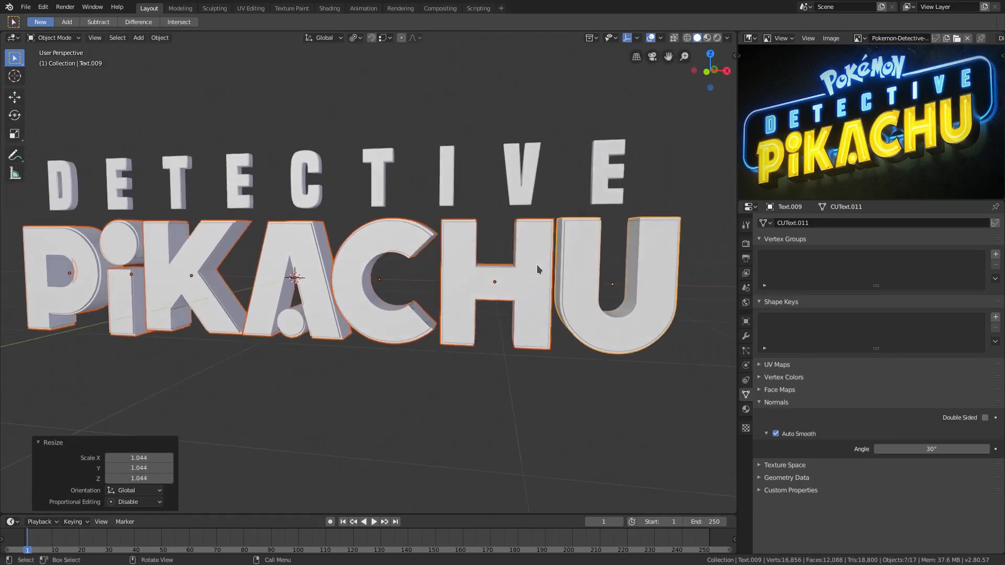
key("ctrl+z")
Try a larger uniform scale on all the duplicated PIKACHU letters around their individual origins.
middle_click_drag(483, 287, 438, 283)
scroll(490, 299, "up", 2)
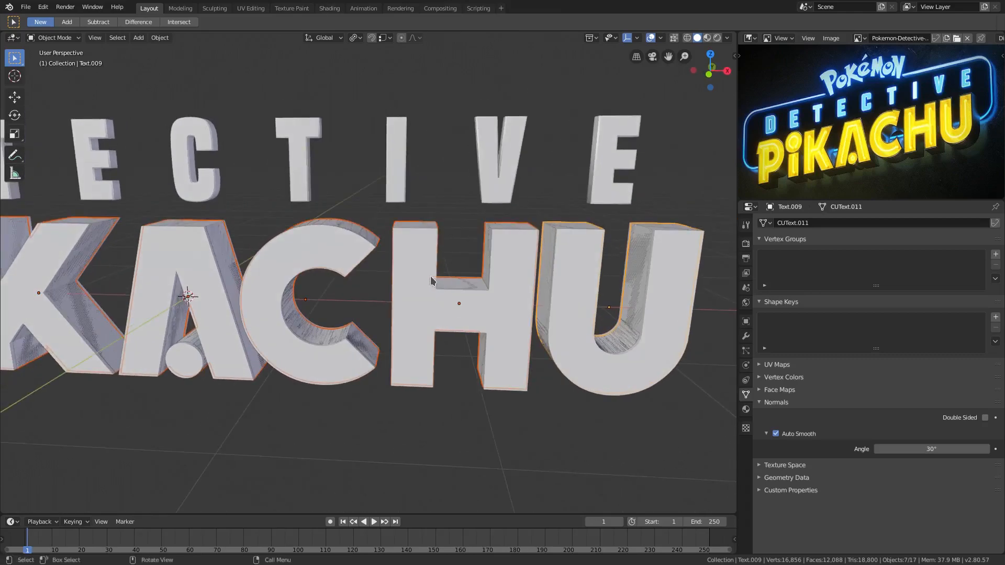
key("s")
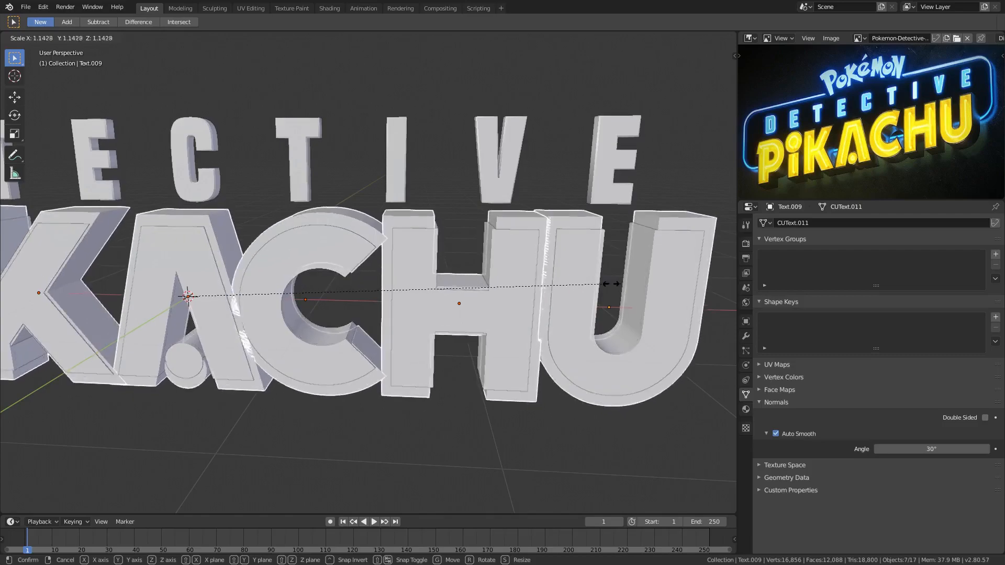
left_click(560, 287)
middle_click_drag(199, 295, 456, 287, "shift")
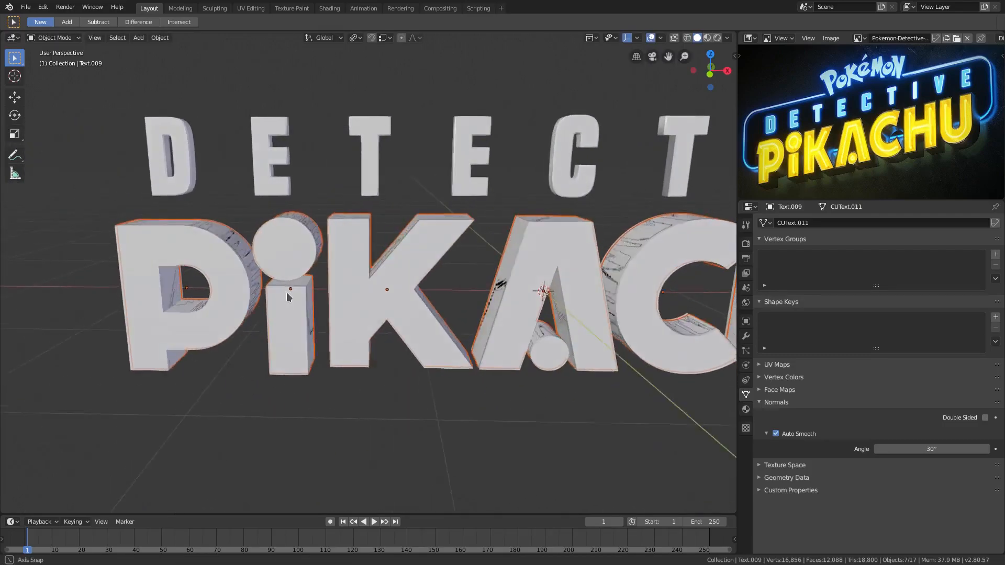
middle_click_drag(286, 293, 306, 293)
Try scaling only the duplicated letter P uniformly by about 1.084.
left_click(255, 293)
middle_click_drag(231, 244, 470, 285)
left_click(344, 276)
key("s")
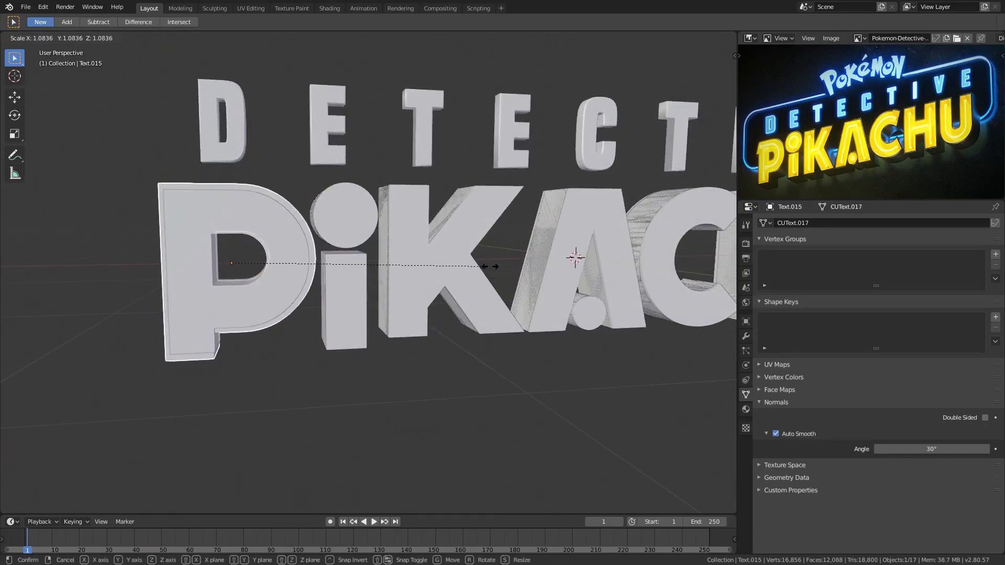
left_click(491, 266)
scroll(183, 344, "up", 5)
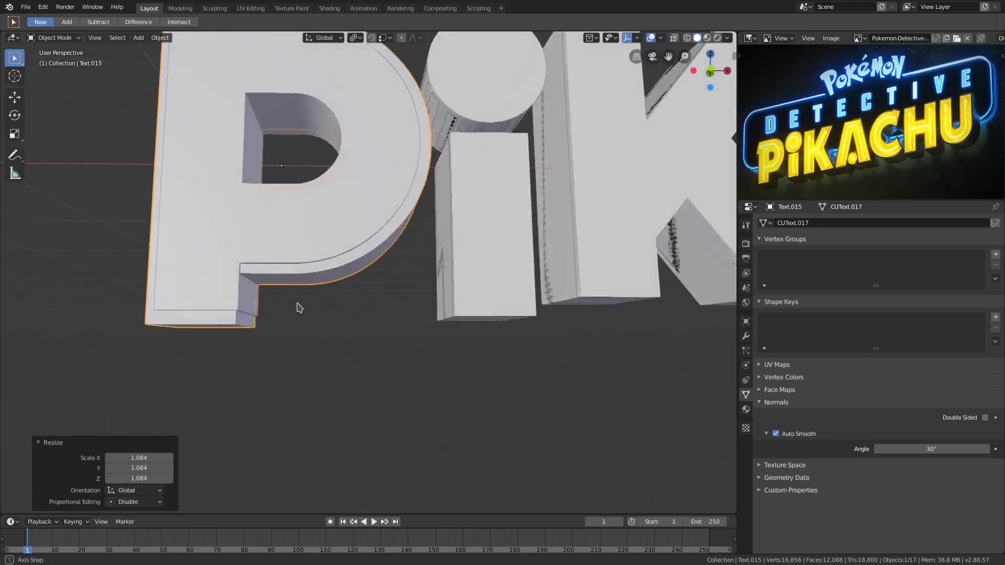
middle_click_drag(281, 276, 377, 294)
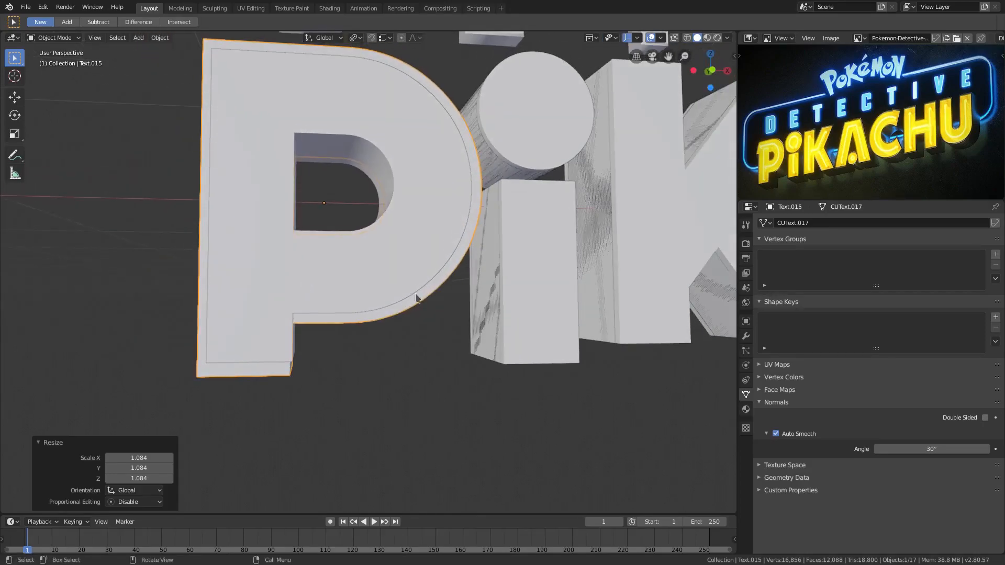
Try shifting the enlarged P along the X axis, and undo its individual scaling and selection.
key("g")
key("x")
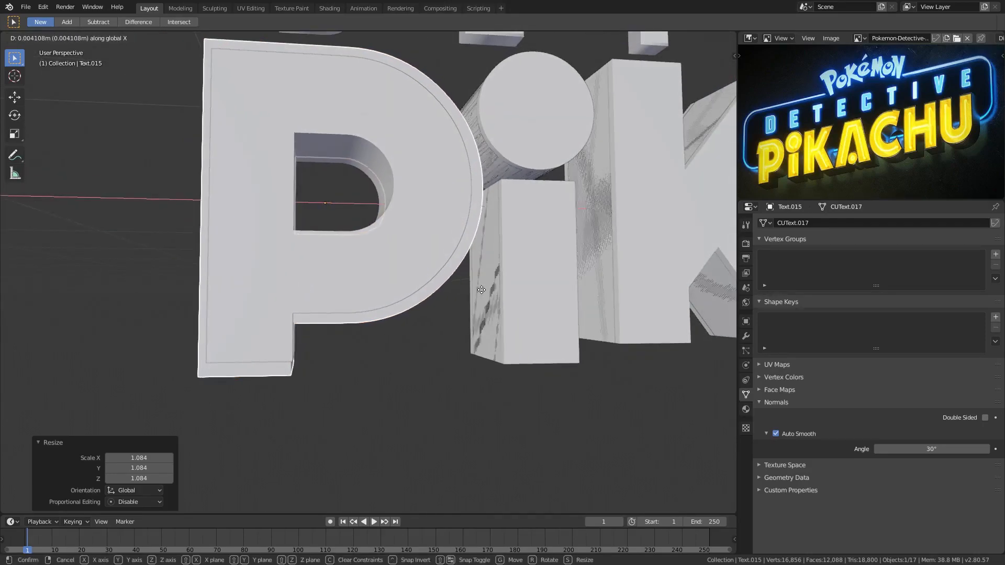
key("Escape")
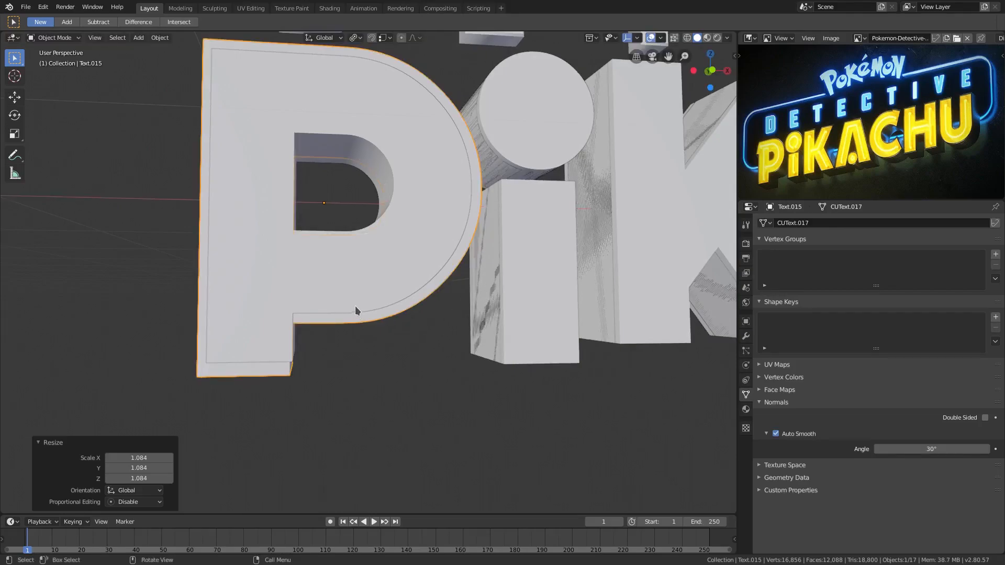
scroll(352, 306, "down", 5)
key("ctrl+z")
middle_click_drag(528, 288, 526, 321)
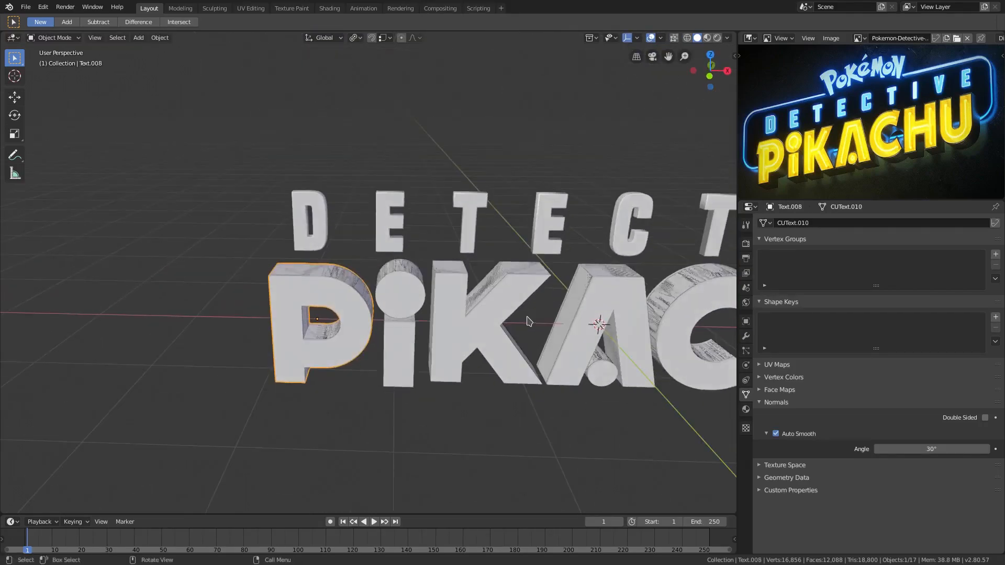
key("ctrl+z")
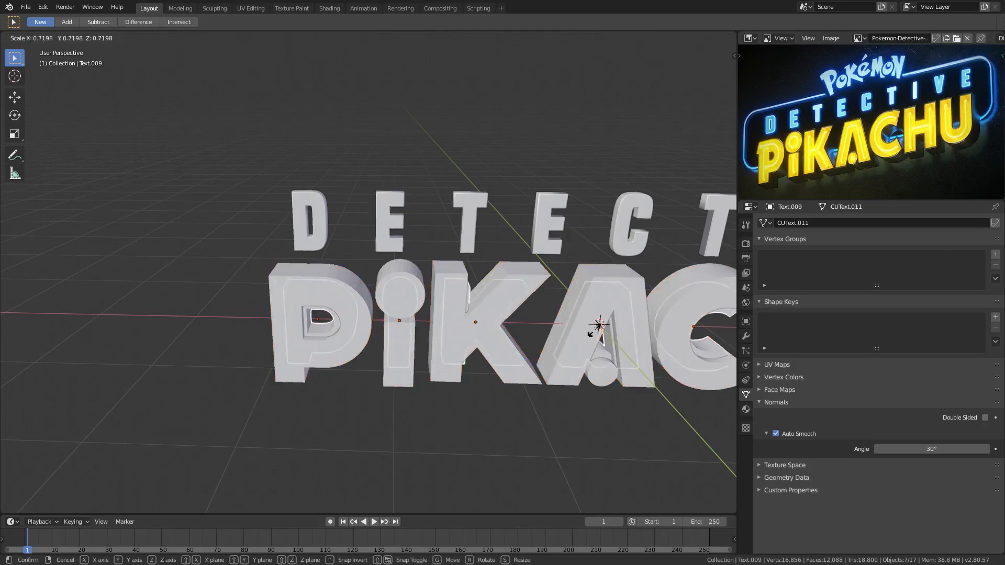
Scale all the duplicated PIKACHU letters uniformly by about 1.047 around their individual origins.
key("s")
left_click(610, 242)
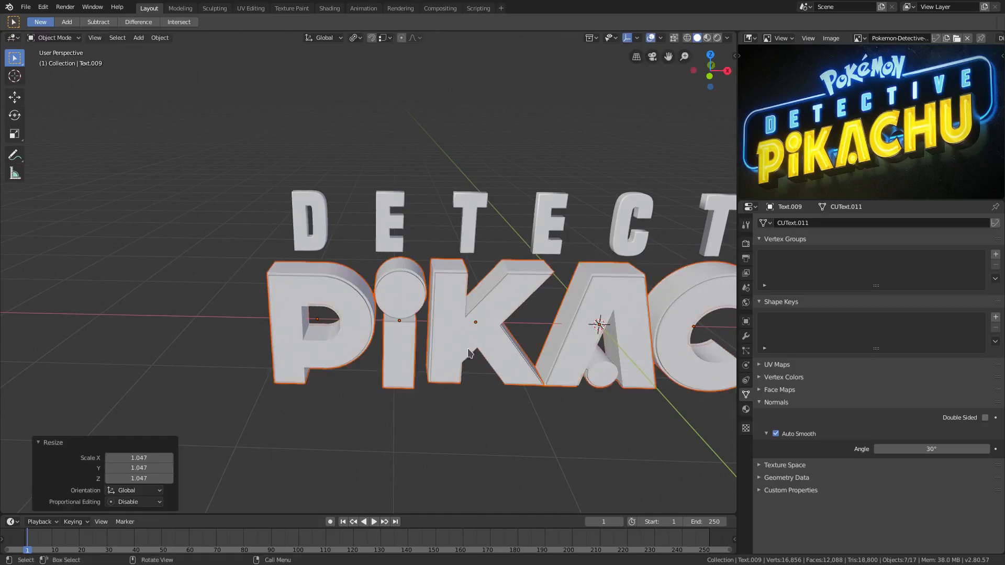
scroll(387, 300, "up", 4)
scroll(387, 272, "up", 2)
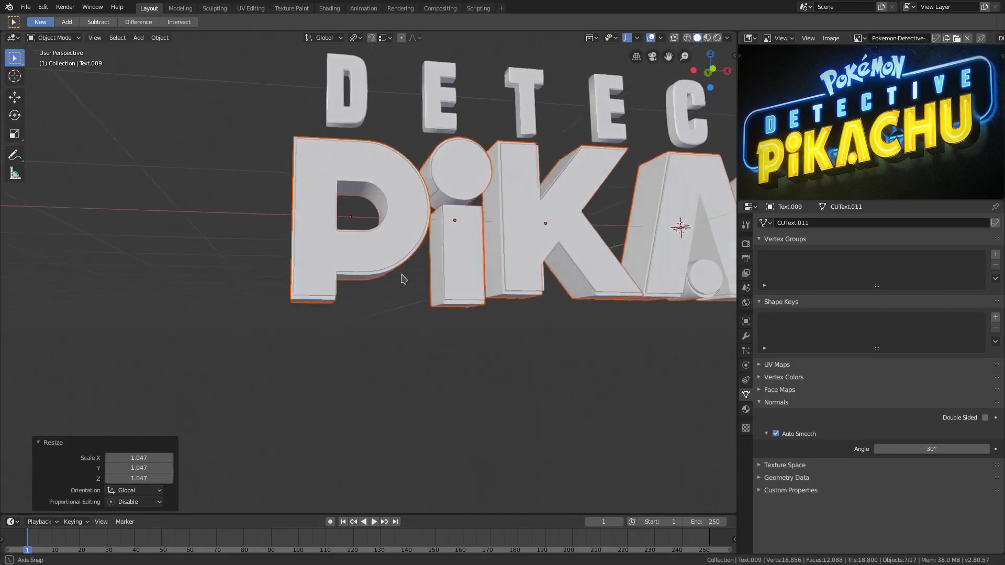
scroll(549, 285, "up", 6)
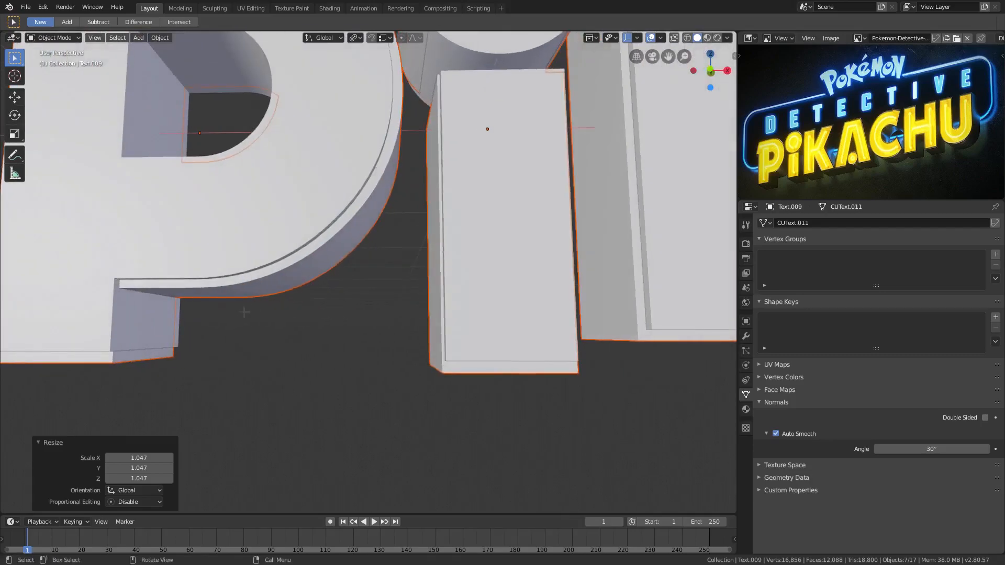
Edit the backing P's mesh and move the inner side face of its lower stem about 0.031 m along X.
key("Tab")
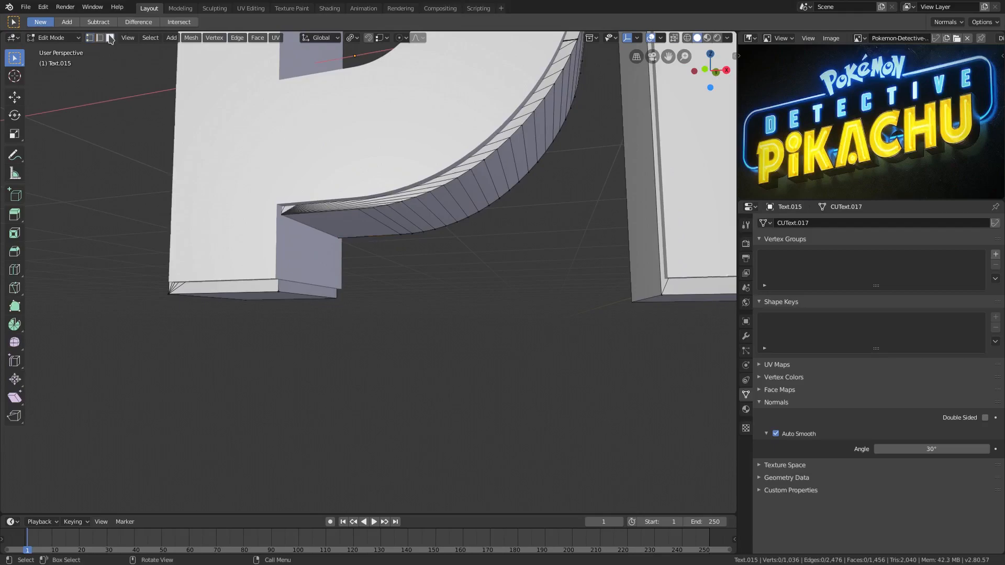
middle_click_drag(388, 253, 413, 254)
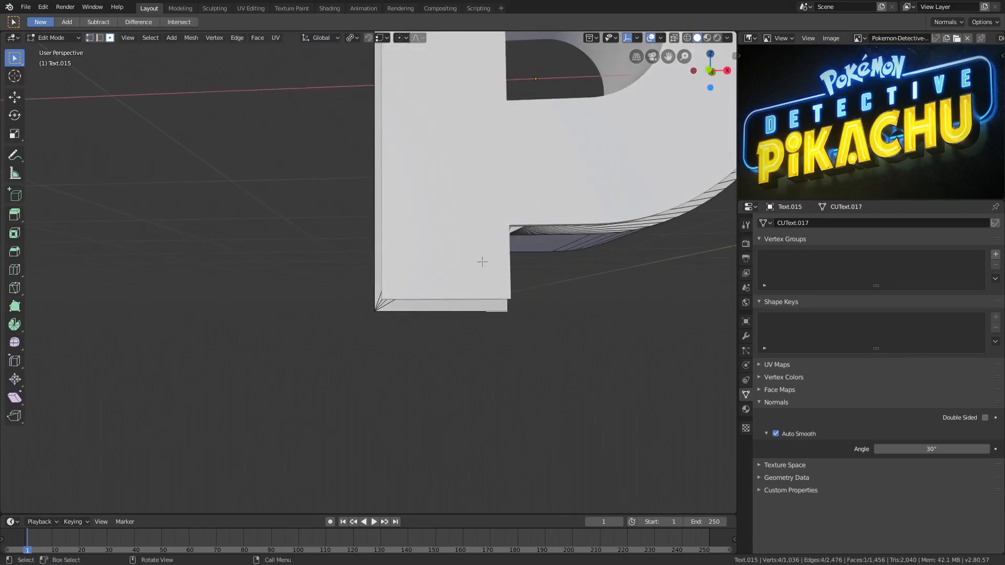
scroll(483, 262, "down", 4)
middle_click_drag(393, 277, 438, 259)
key("g")
key("x")
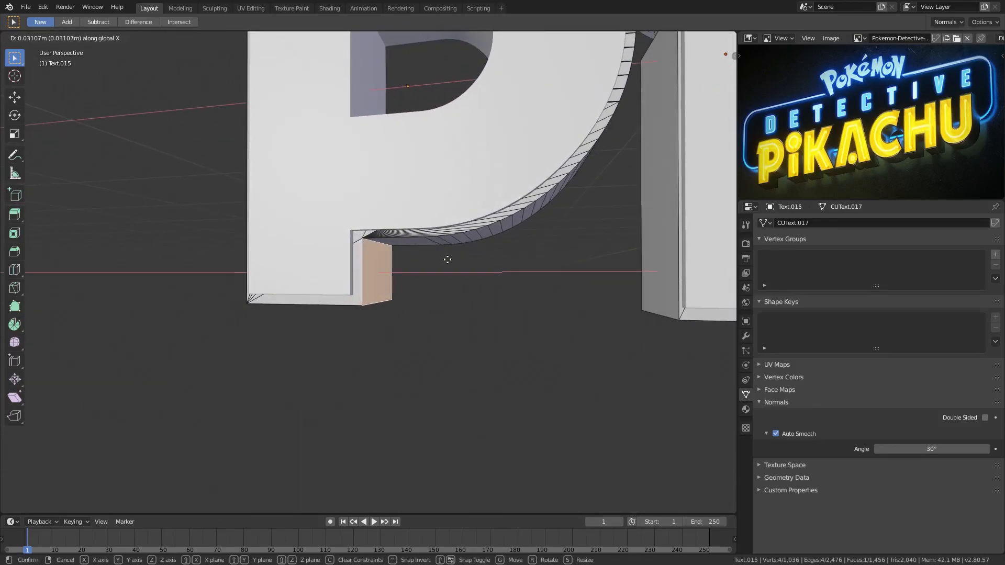
left_click(447, 260)
Move the outer side face of the backing P's stem about -0.006 m along X.
middle_click_drag(447, 260, 371, 245)
key("g")
right_click(470, 260)
key("g")
key("x")
left_click(520, 276)
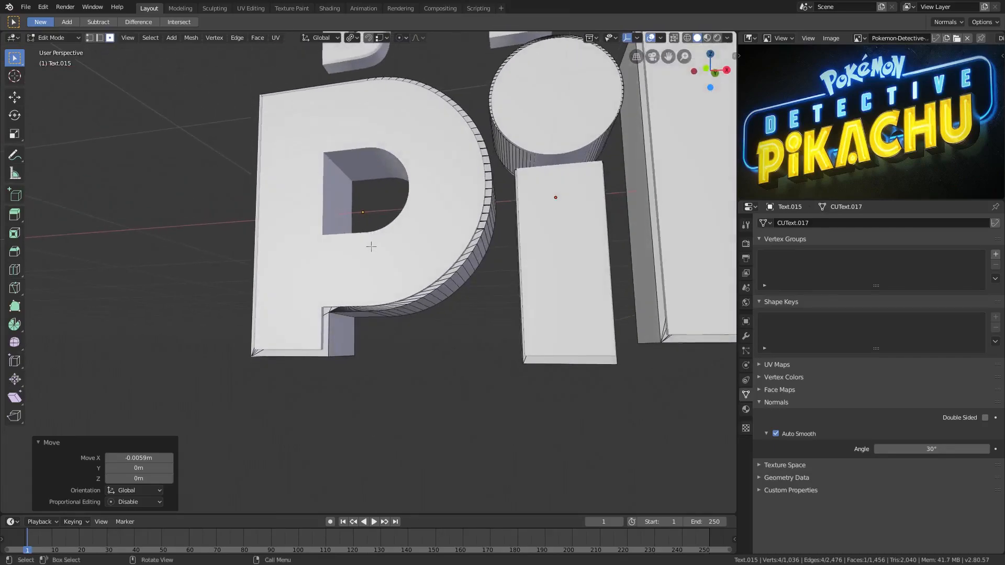
Scale the faces inside the backing P's hole uniformly by about 0.826 and shift them about -0.027 m along X.
key("ctrl+z")
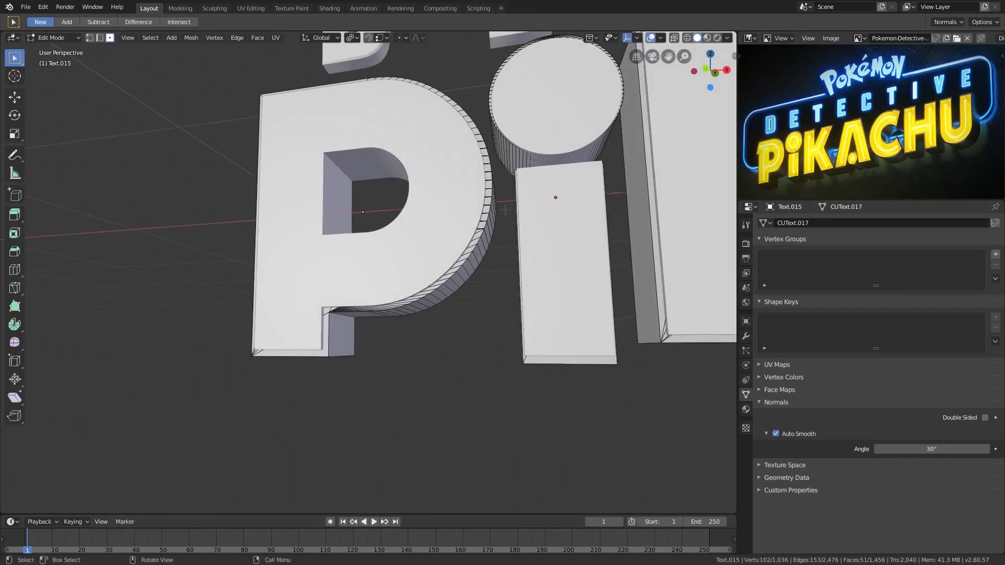
key("s")
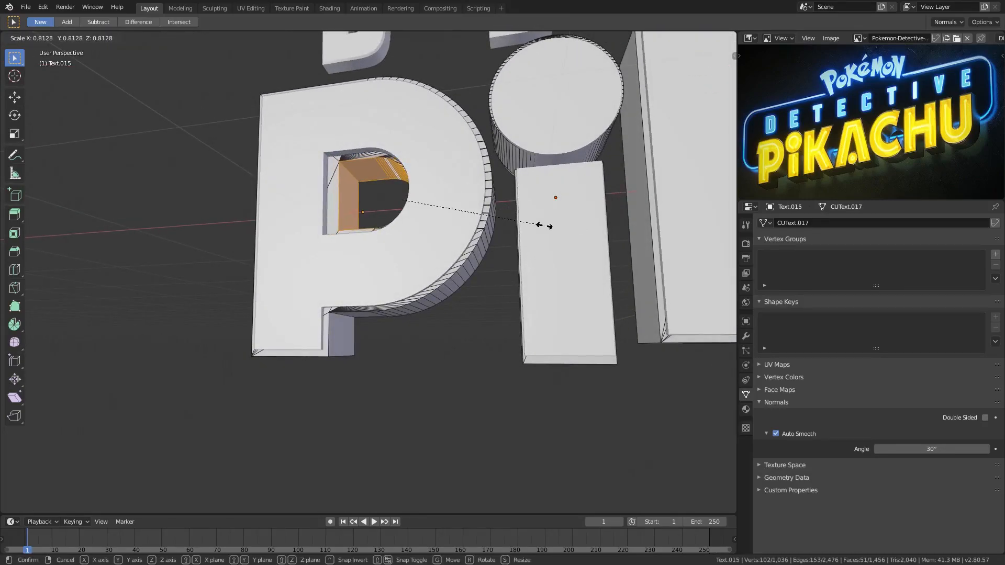
right_click(543, 227)
key("ctrl+z")
key("ctrl+shift+z")
key("s")
left_click(534, 209)
middle_click_drag(546, 213, 557, 227)
key("g")
key("x")
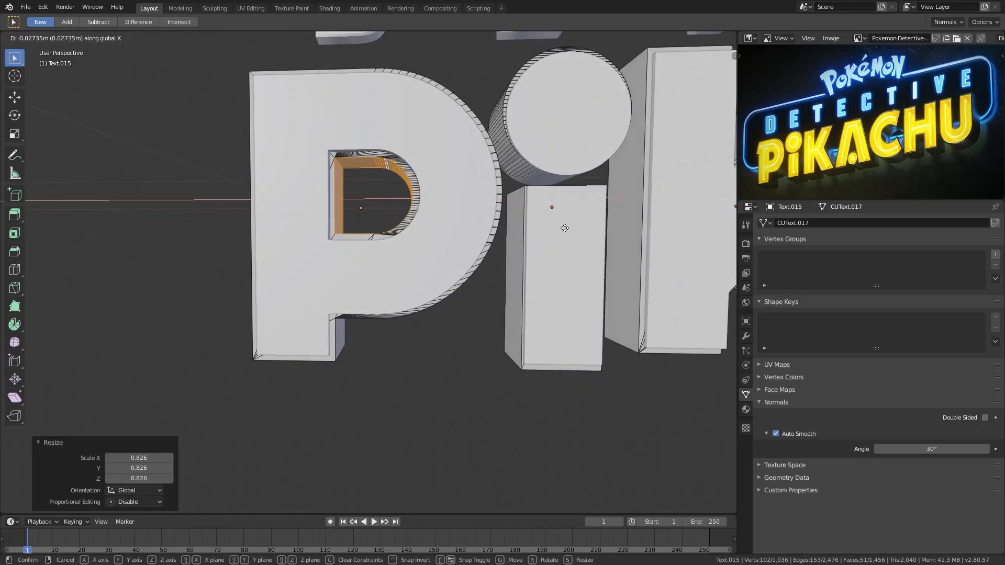
left_click(564, 228)
Select the two side faces of the backing i's stem and try scaling them apart along X.
middle_click_drag(478, 226, 417, 238)
middle_click_drag(418, 238, 385, 241)
left_click(456, 256)
middle_click_drag(455, 258, 474, 264)
left_click(395, 275, "shift")
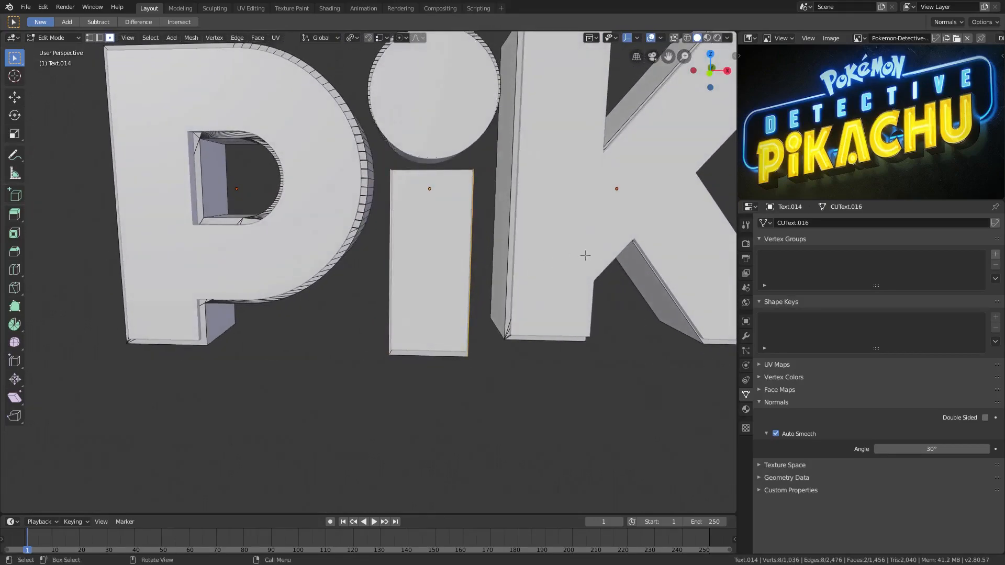
middle_click_drag(587, 255, 587, 237)
key("s")
key("x")
left_click(592, 237)
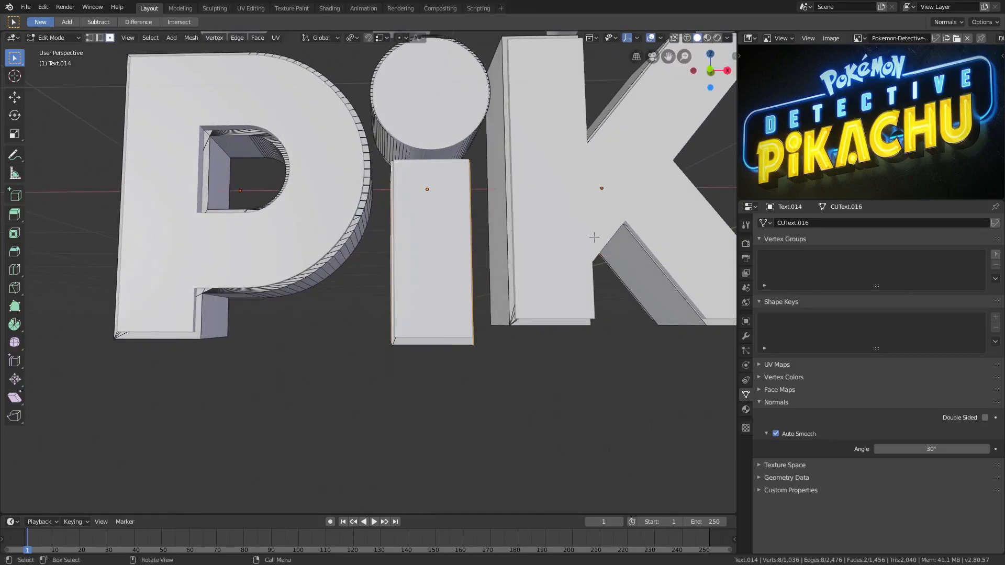
Change the transform pivot point and scale the backing i stem's two side faces along X.
left_click(358, 40)
left_click(343, 102)
key("s")
key("x")
left_click(638, 232)
Move the top face of the backing i's stem along Z.
middle_click_drag(618, 248, 556, 219)
left_click(450, 327)
middle_click_drag(455, 262, 465, 324)
left_click(422, 178)
middle_click_drag(435, 173, 406, 166, "shift")
scroll(390, 238, "up", 2)
key("g")
key("z")
left_click(509, 201)
scroll(435, 164, "down", 1)
Select the ring of side faces on the backing i's round dot.
left_click(430, 179)
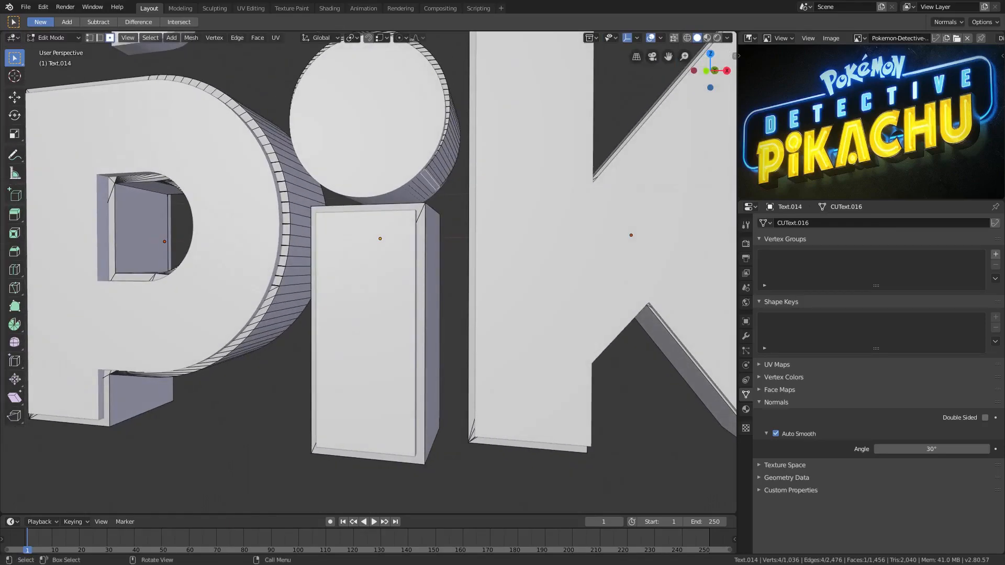
scroll(434, 136, "down", 3)
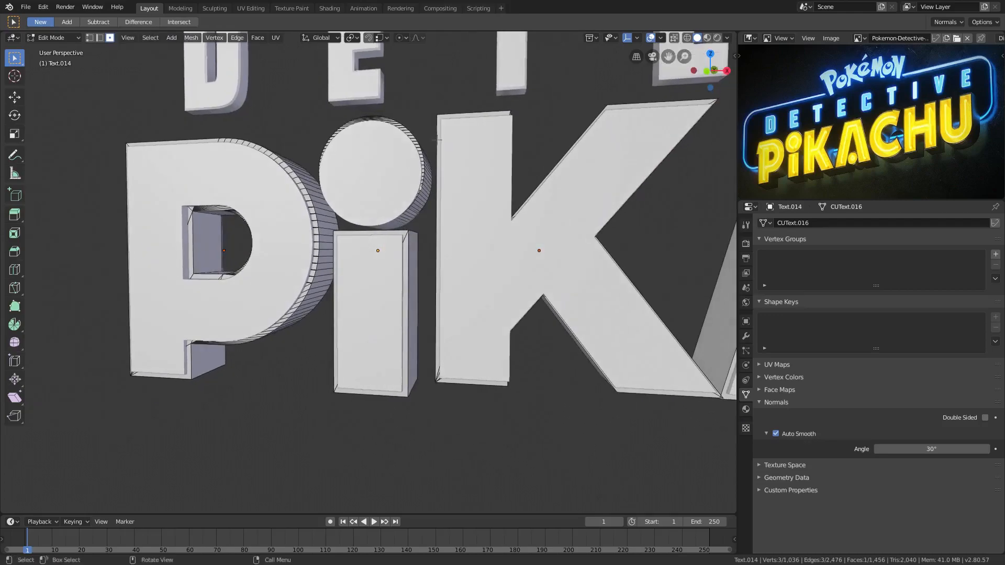
key("a")
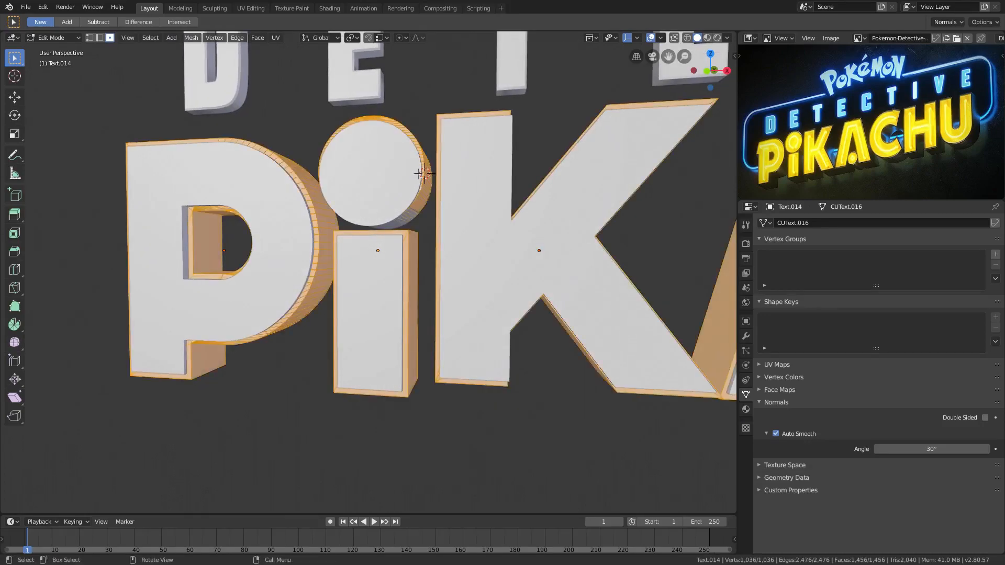
left_click(424, 173)
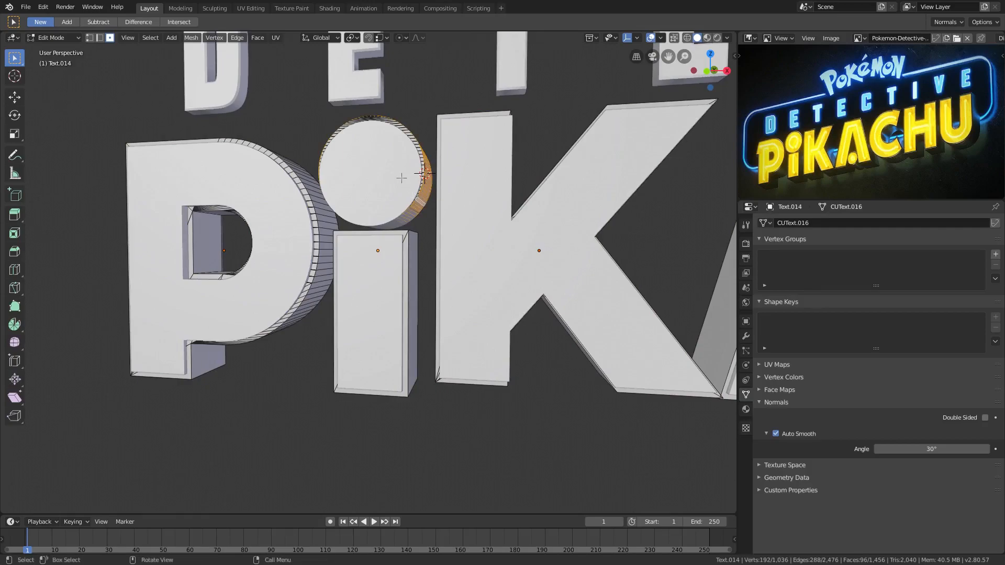
Extend the selection to the whole backing dot of the i in front view, using X-ray display and box selection.
key("KP_1")
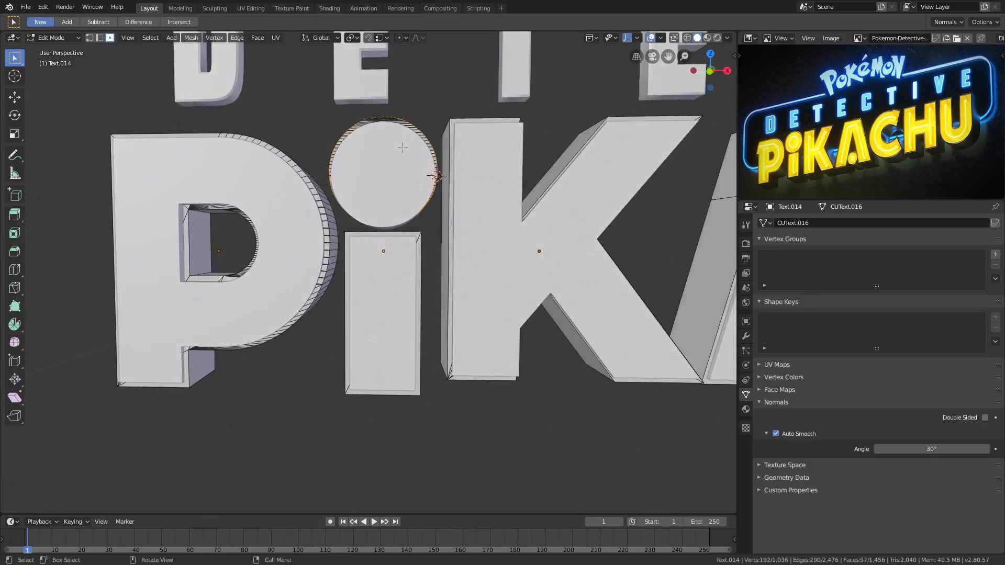
scroll(398, 146, "up", 3)
middle_click_drag(443, 137, 418, 238, "shift")
middle_click_drag(399, 153, 404, 169, "shift")
left_click(674, 39)
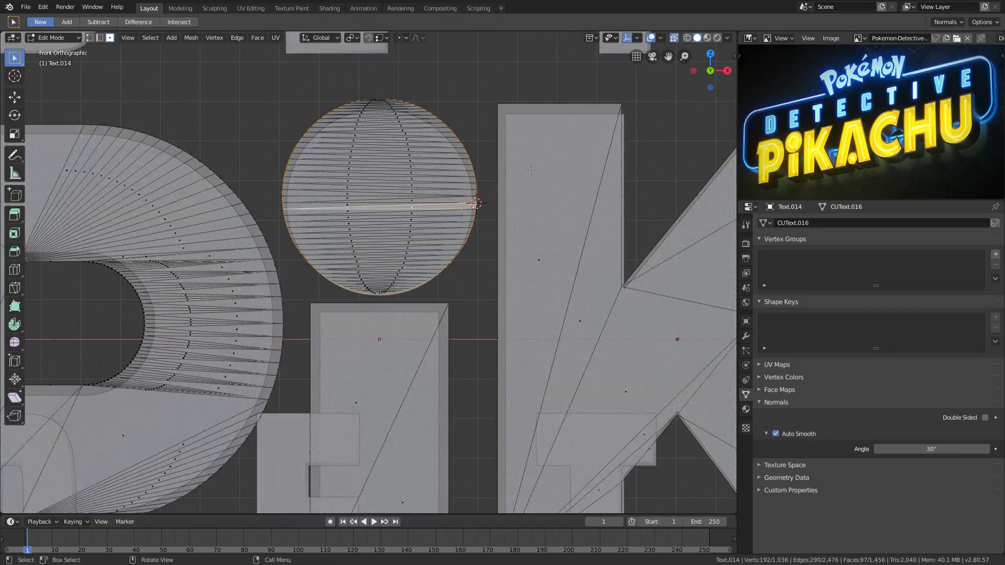
key("b")
left_click_drag(280, 82, 484, 212)
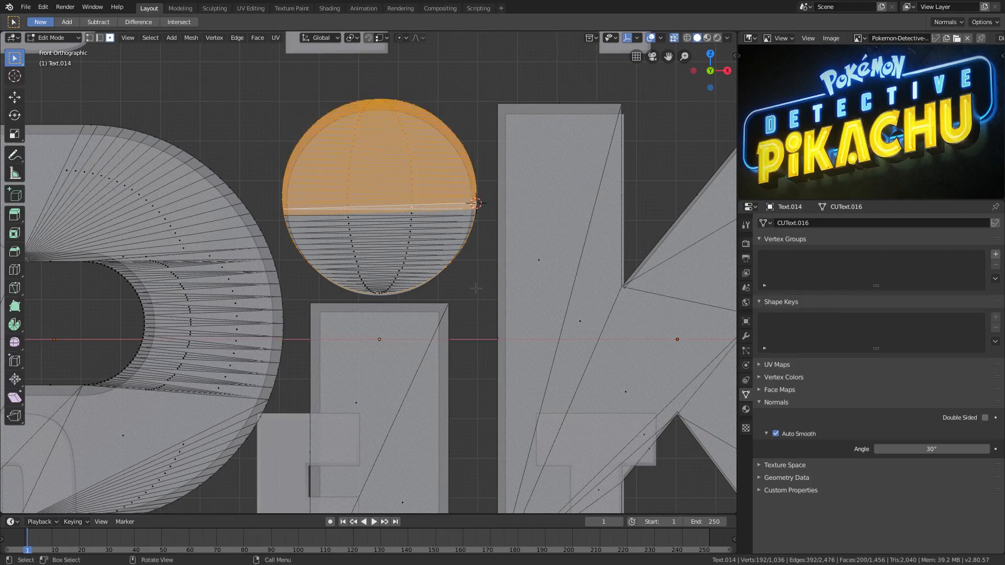
left_click_drag(478, 299, 289, 142)
middle_click_drag(289, 142, 369, 211)
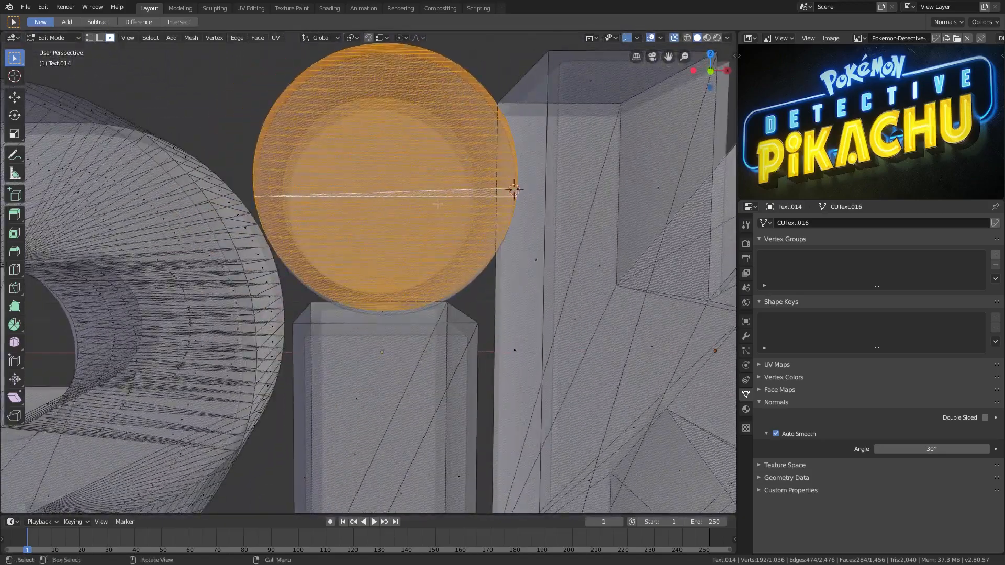
key("KP_1")
left_click(674, 39)
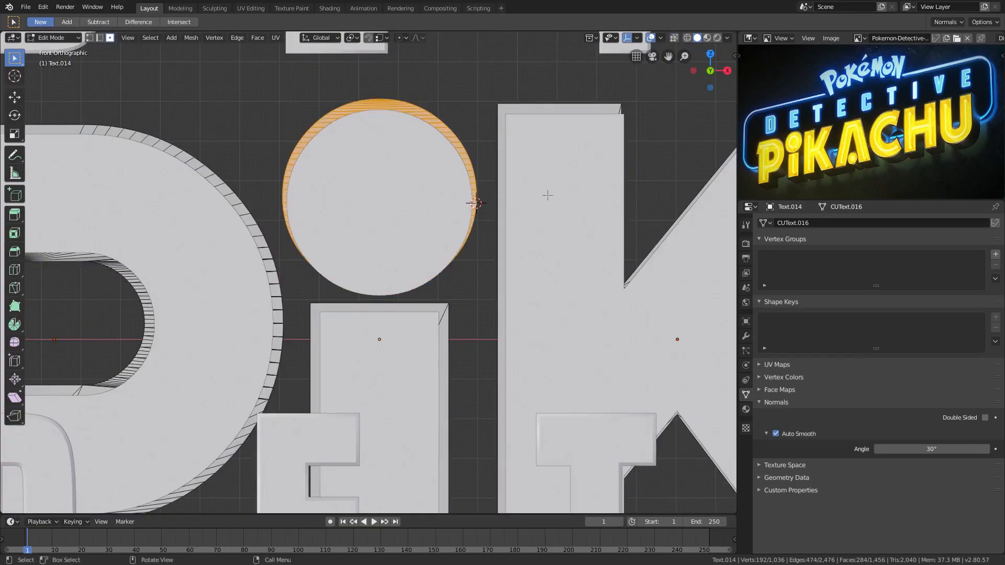
Move the backing i's dot along Z and scale it uniformly to frame the front dot evenly.
key("g")
key("z")
left_click(552, 203)
key("s")
left_click(555, 201)
Move the upper and lower inner side faces of the backing K's upright along X.
scroll(542, 220, "down", 2)
middle_click_drag(486, 202, 345, 157, "shift")
scroll(397, 160, "up", 1)
middle_click_drag(454, 167, 419, 160)
left_click(391, 88)
middle_click_drag(391, 90, 436, 131)
middle_click_drag(466, 167, 409, 108)
left_click(386, 445, "shift")
middle_click_drag(400, 232, 438, 220)
key("g")
key("x")
left_click(440, 238)
Move the face in the backing K's lower notch along X.
left_click(482, 341)
middle_click_drag(554, 340, 470, 292)
key("g")
key("x")
left_click(549, 348)
Move the two faces of the backing K's V-shaped opening between arm and leg about 0.021 m along X.
left_click(493, 295)
left_click(498, 228, "shift")
middle_click_drag(495, 231, 542, 254)
key("g")
key("x")
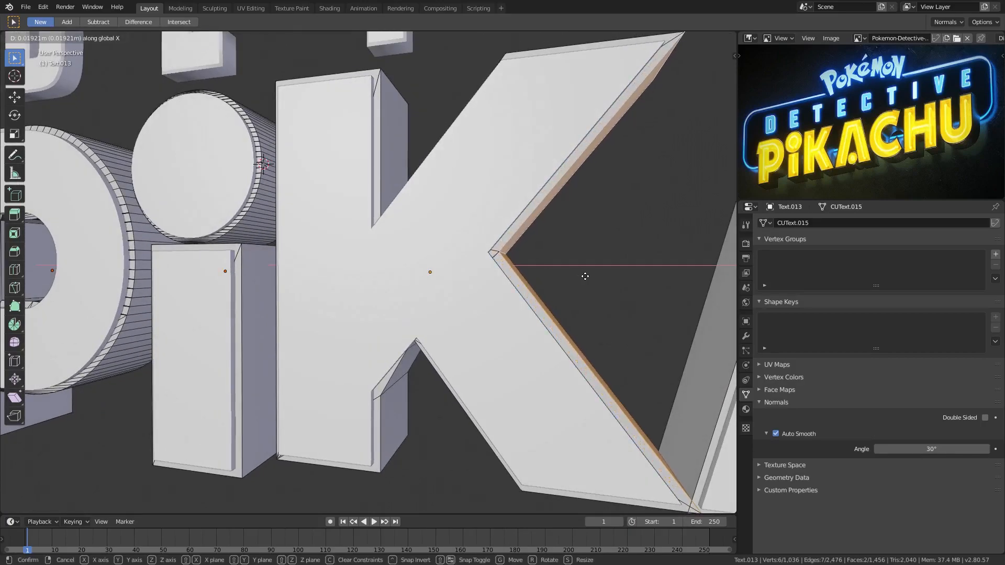
left_click(585, 276)
Move the upper face of the backing K's diagonal arm about -0.0155 m along X.
middle_click_drag(422, 238, 451, 255)
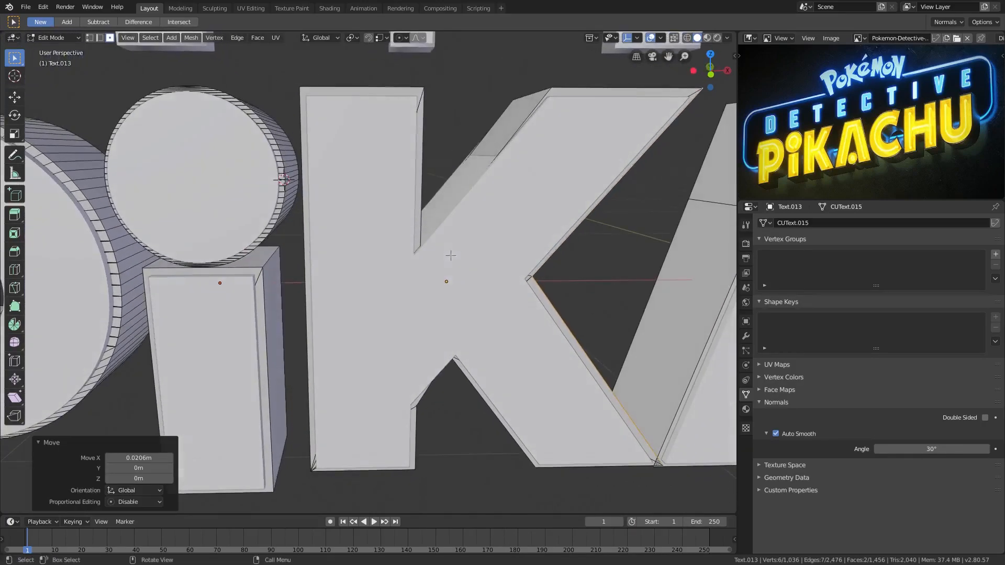
left_click(485, 152)
key("g")
key("x")
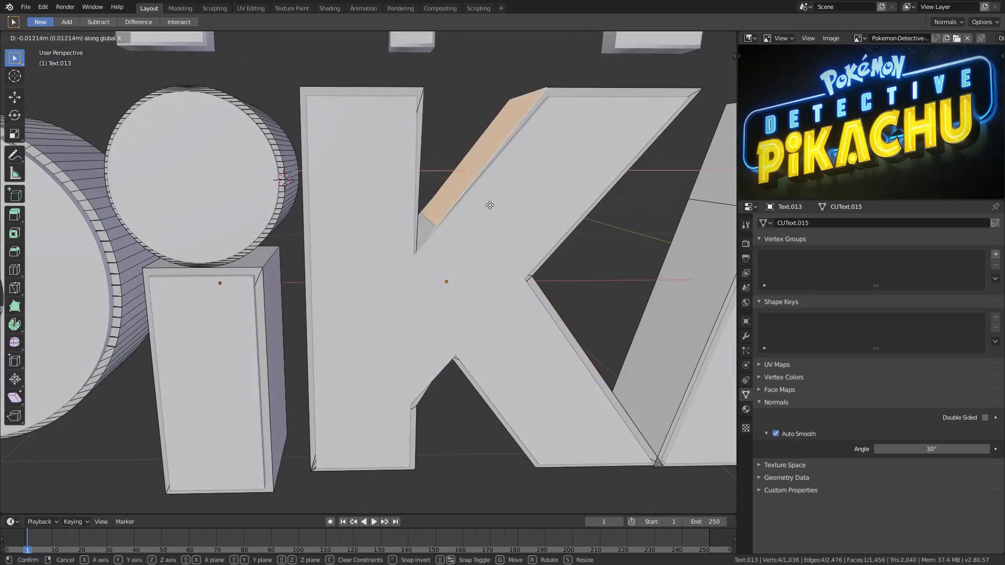
left_click(489, 205)
Switch to edge selection and move the edge in the backing K's upper notch about 0.025 m along Z.
middle_click_drag(490, 206, 478, 197)
scroll(374, 261, "up", 5)
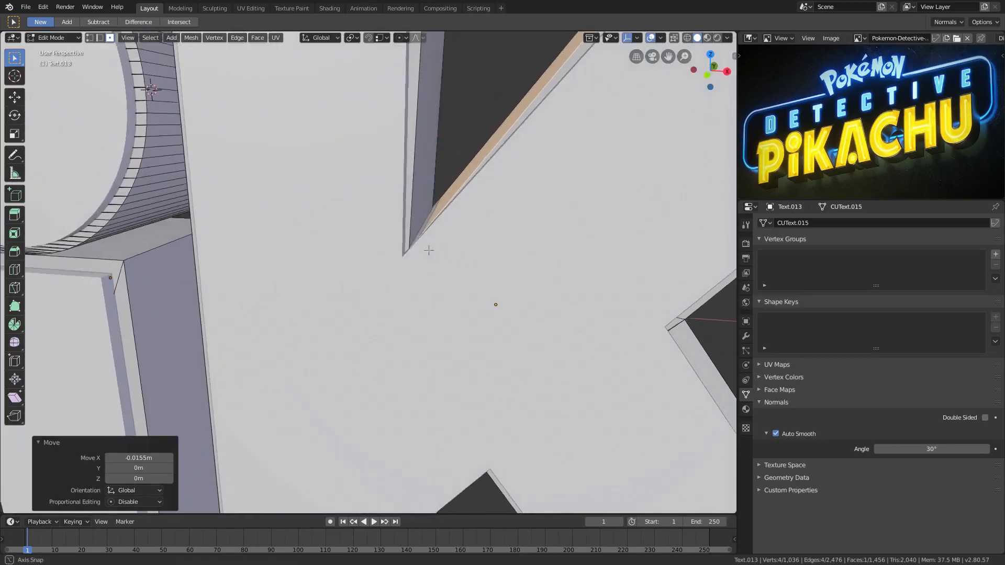
left_click(100, 37)
left_click(418, 243)
middle_click_drag(418, 243, 458, 231)
key("g")
key("z")
left_click(465, 204)
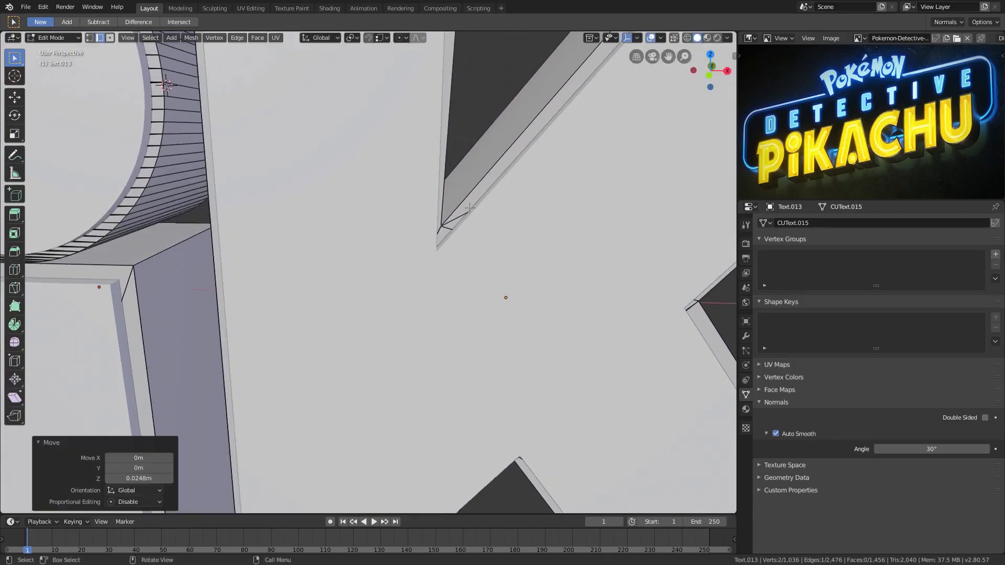
Nudge the upper notch edge about 0.0035 m along X, and move it freely about 0.03 m, mostly upward.
scroll(461, 201, "down", 4)
middle_click_drag(460, 201, 464, 197)
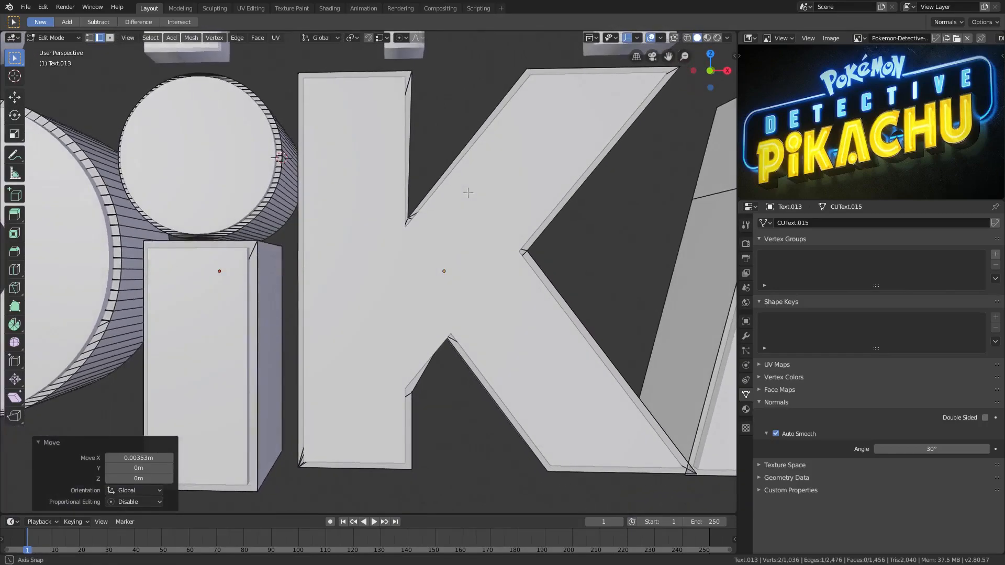
key("g")
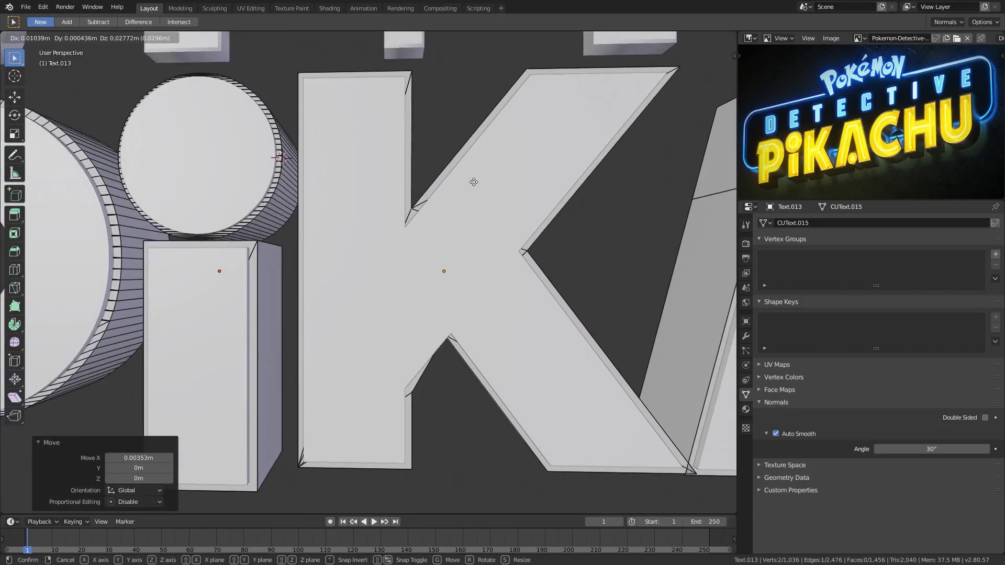
left_click(474, 183)
Move the edge in the backing K's lower notch freely by about 0.012 m X, 0.011 m Y and -0.023 m Z.
middle_click_drag(474, 305, 449, 307)
left_click(434, 273)
key("g")
left_click(486, 296)
scroll(487, 297, "down", 5)
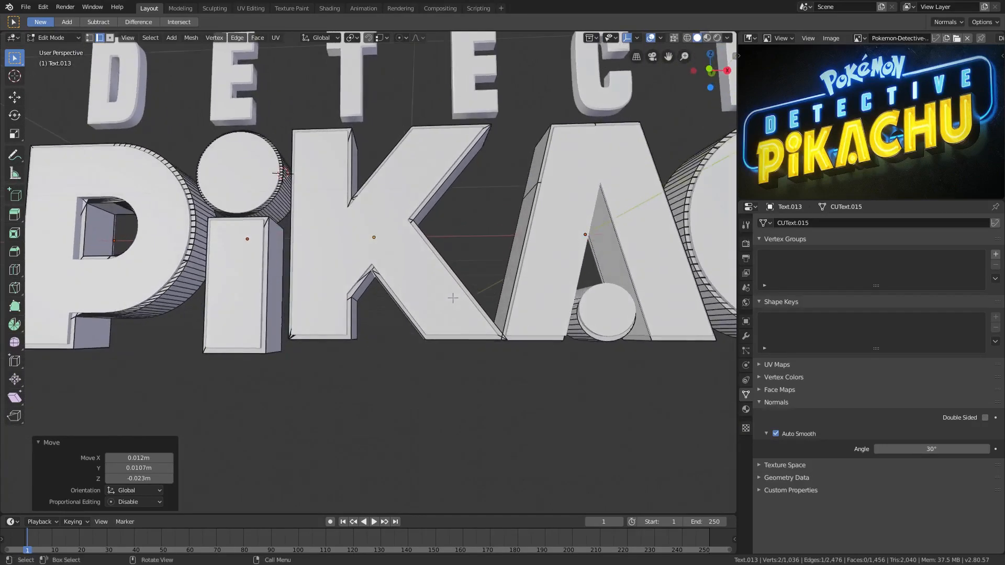
Return to face selection and select a face beside the backing K and A.
scroll(449, 307, "up", 1)
middle_click_drag(496, 330, 395, 282, "shift")
middle_click_drag(512, 270, 473, 269)
left_click(112, 39)
middle_click_drag(385, 234, 418, 232)
left_click(328, 352)
scroll(418, 232, "up", 1)
scroll(419, 232, "down", 2)
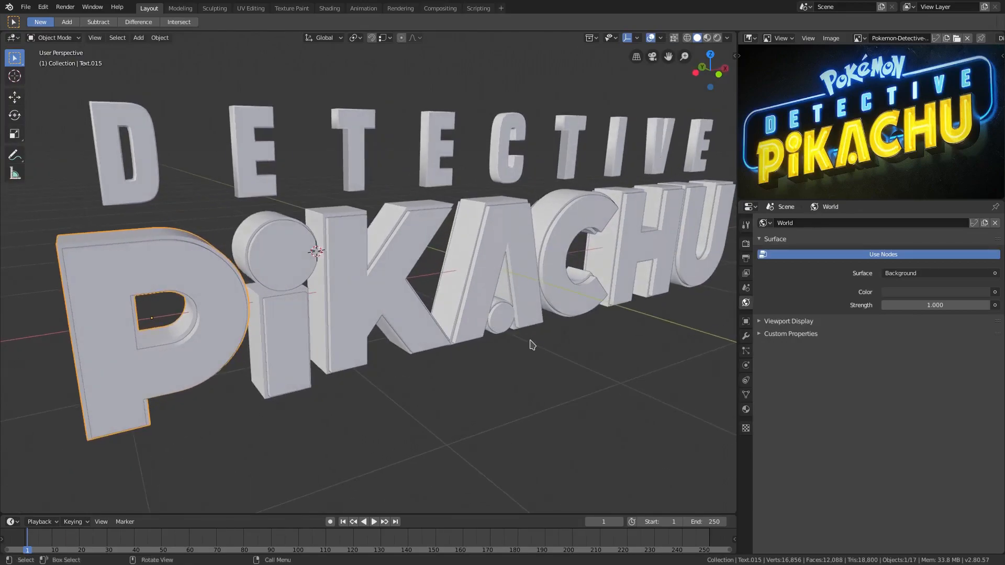
Inspect the depth of the PIKACHU letters and their backing copies from the side against the reference logo.
middle_click_drag(280, 301, 349, 260)
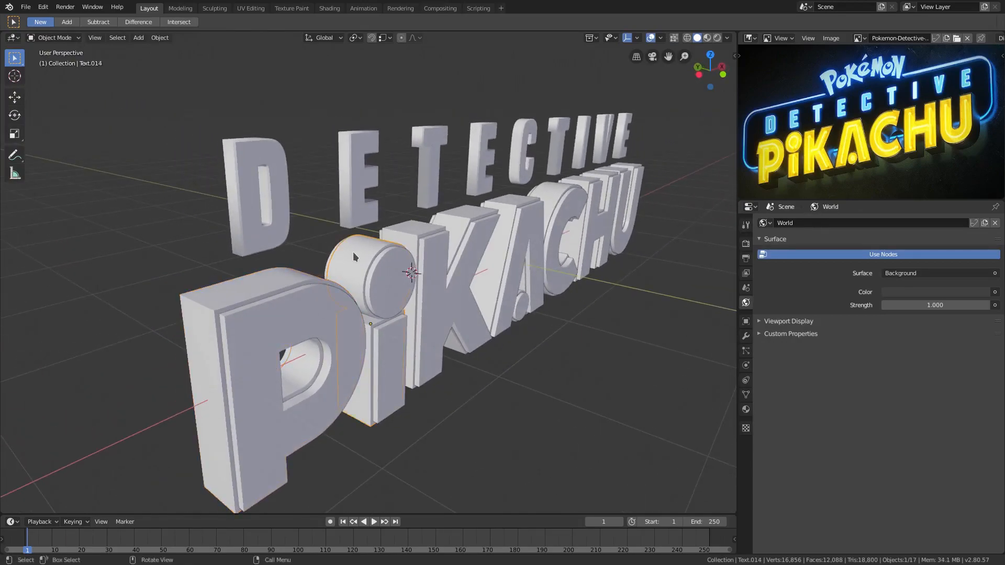
key("g")
right_click(344, 237)
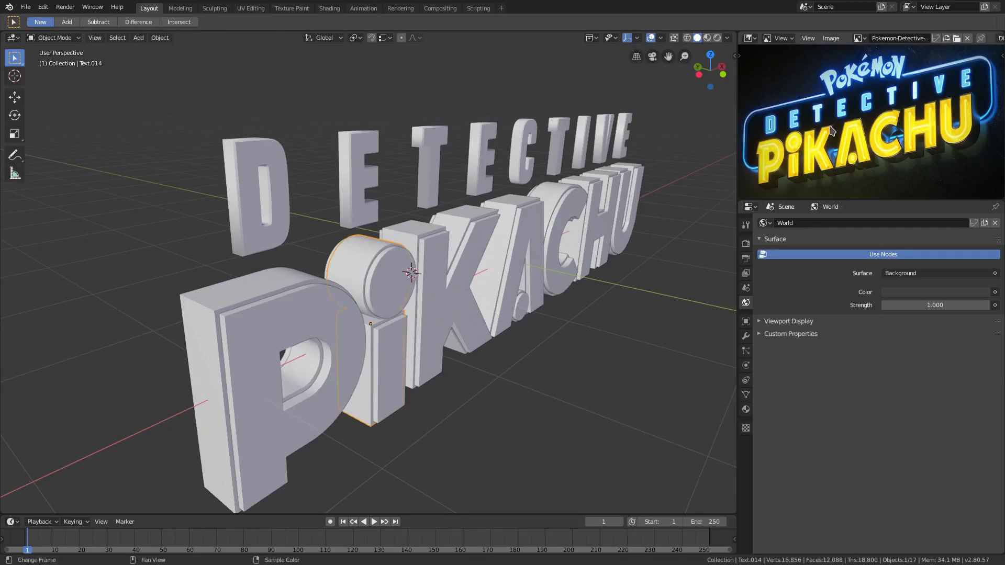
middle_click_drag(278, 279, 335, 295)
scroll(361, 300, "up", 5)
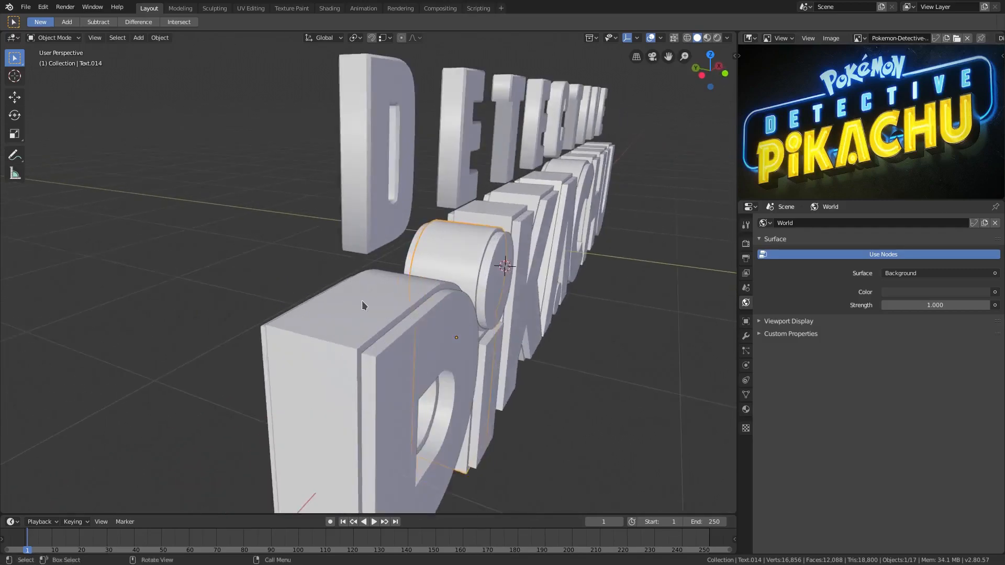
middle_click_drag(410, 303, 277, 281)
scroll(277, 281, "down", 2)
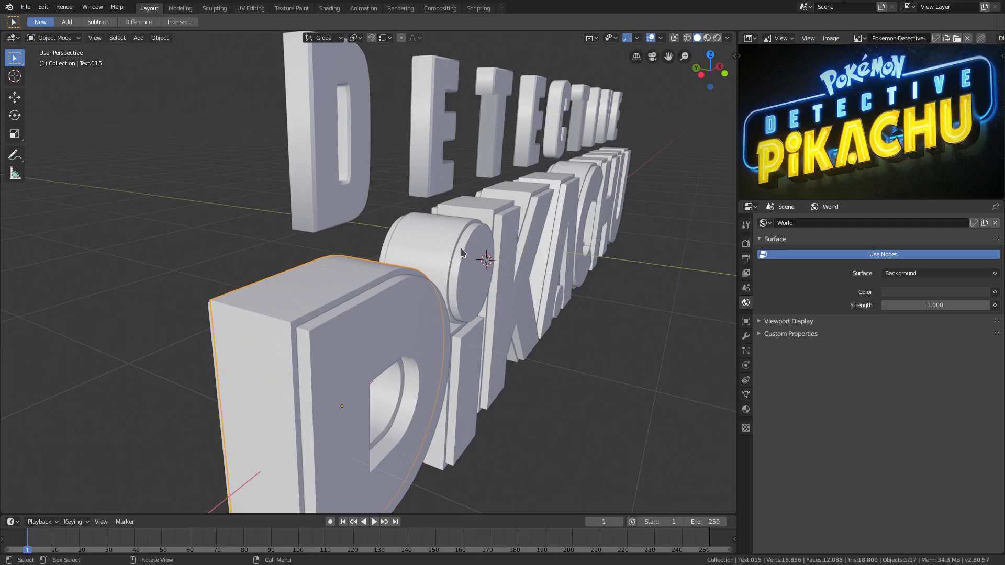
Edit the backing P's mesh and select the loop of outer side faces around the letter.
key("Tab")
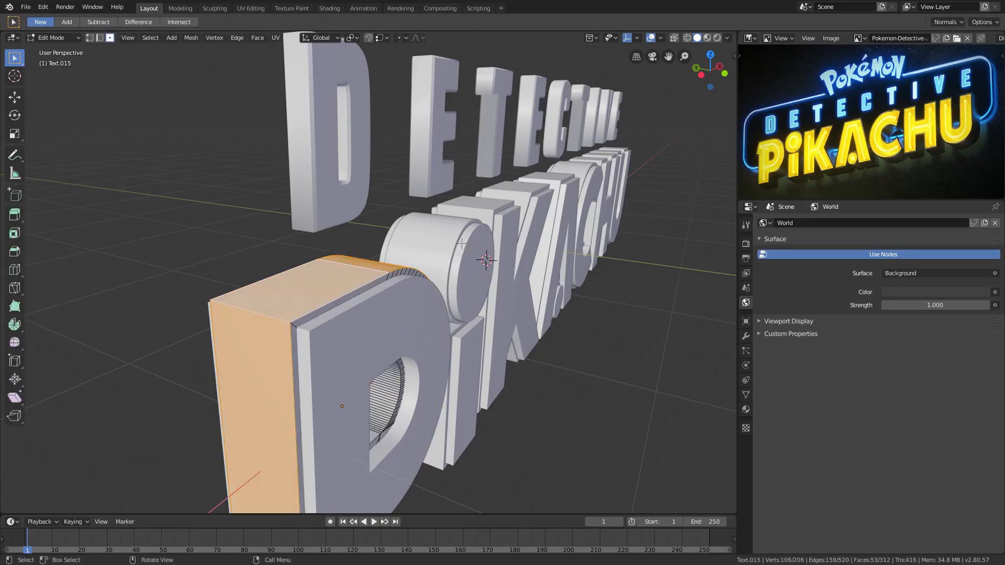
left_click(347, 281)
left_click(264, 350)
scroll(263, 350, "down", 4)
middle_click_drag(335, 328, 310, 281)
scroll(358, 310, "up", 2)
left_click(354, 280, "alt")
middle_click_drag(451, 302, 443, 269)
middle_click_drag(319, 273, 435, 283)
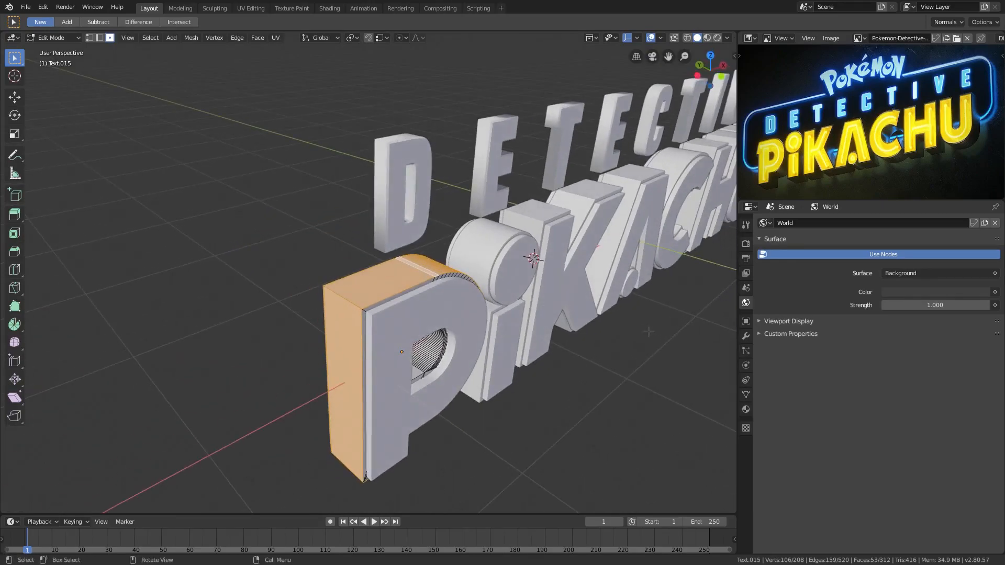
Extrude the selected outer side faces of the backing P in place and scale them uniformly to about 1.04.
key("e")
key("s")
key("0")
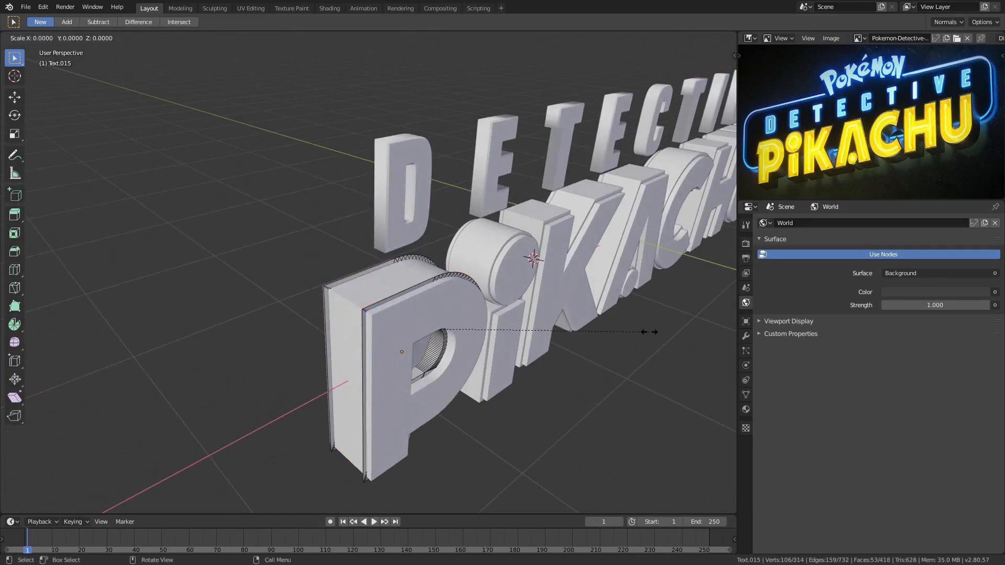
key("Escape")
key("s")
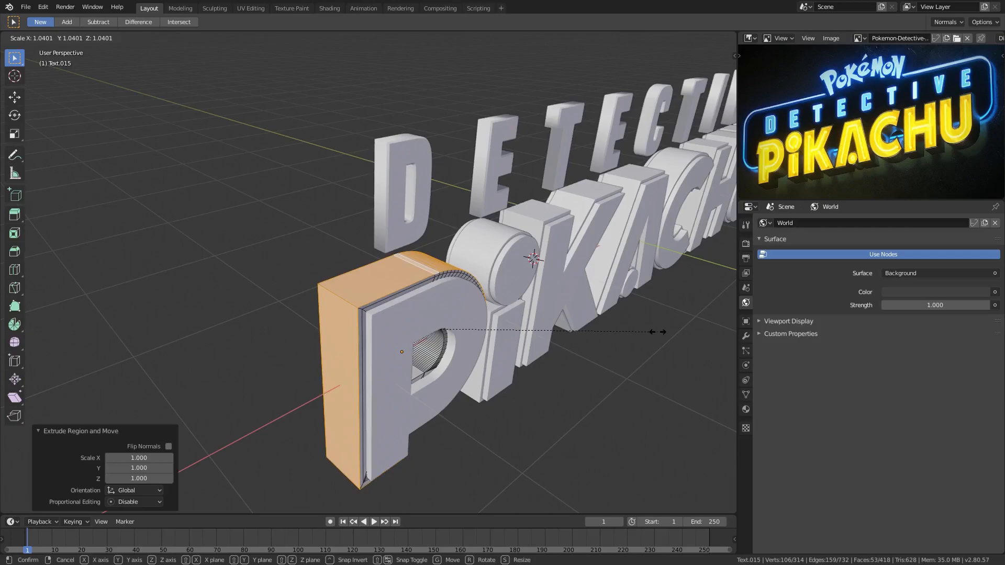
left_click(657, 332)
Narrow the backing P's extruded side faces along the global Y axis to form a rim and leave mesh editing.
key("s")
key("y")
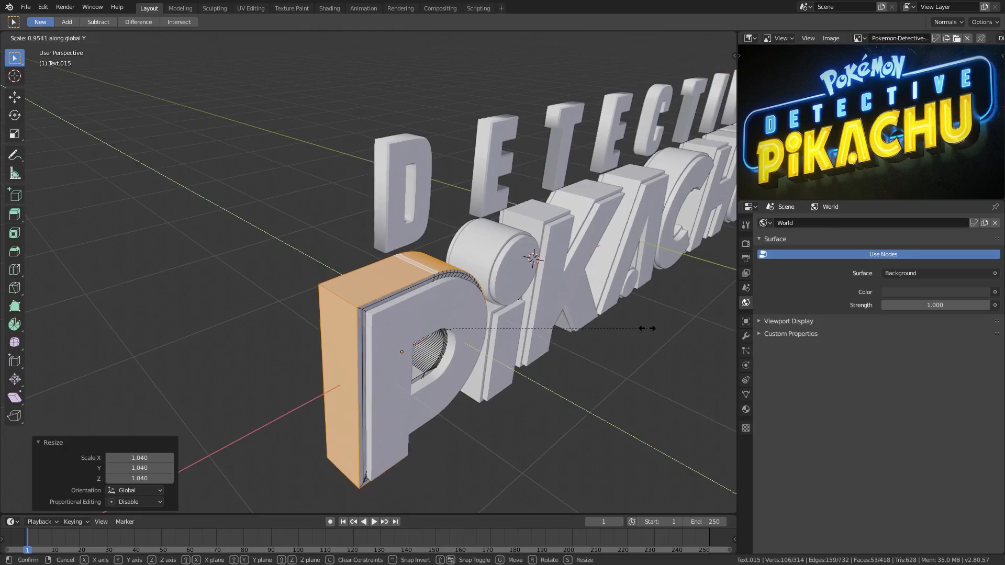
left_click(586, 303)
middle_click_drag(582, 304, 539, 335)
scroll(621, 311, "up", 2)
key("Tab")
middle_click_drag(540, 335, 419, 320)
key("Tab")
key("Tab")
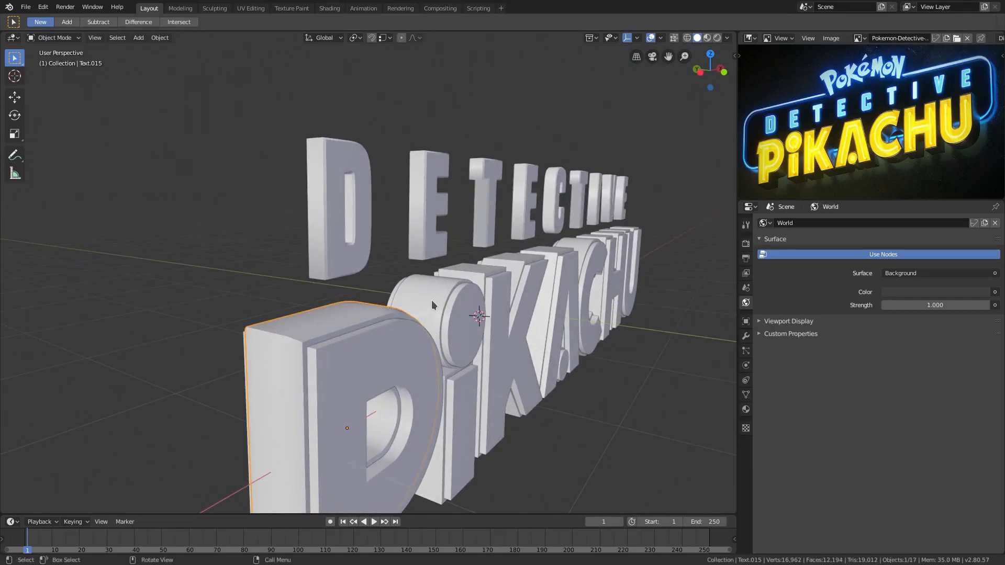
In the backing i's mesh, select the side face loop around the dot, extrude it in place and scale it slightly outward.
left_click(432, 302)
key("Tab")
scroll(408, 309, "up", 3)
left_click(414, 293, "alt")
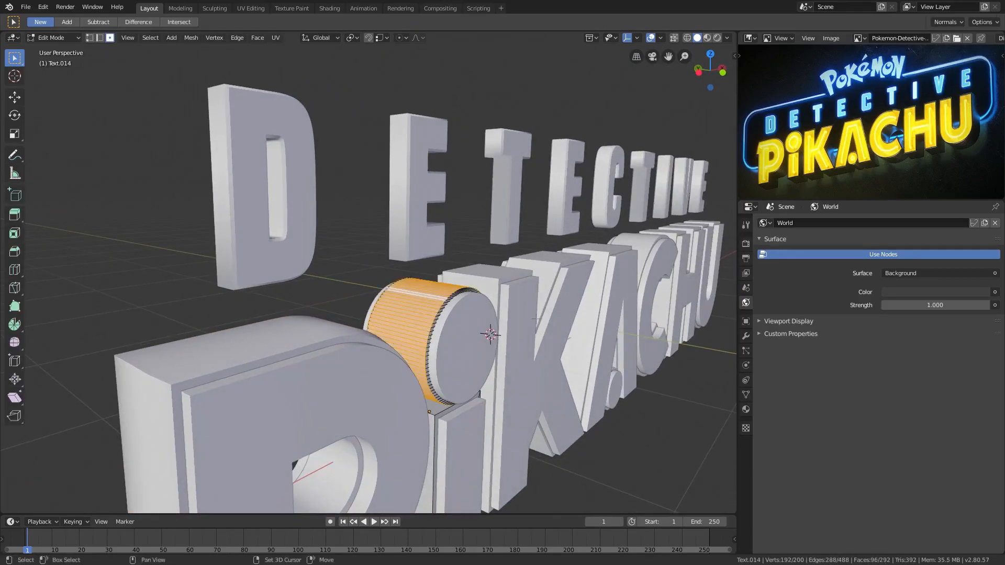
middle_click_drag(414, 292, 591, 355)
key("e")
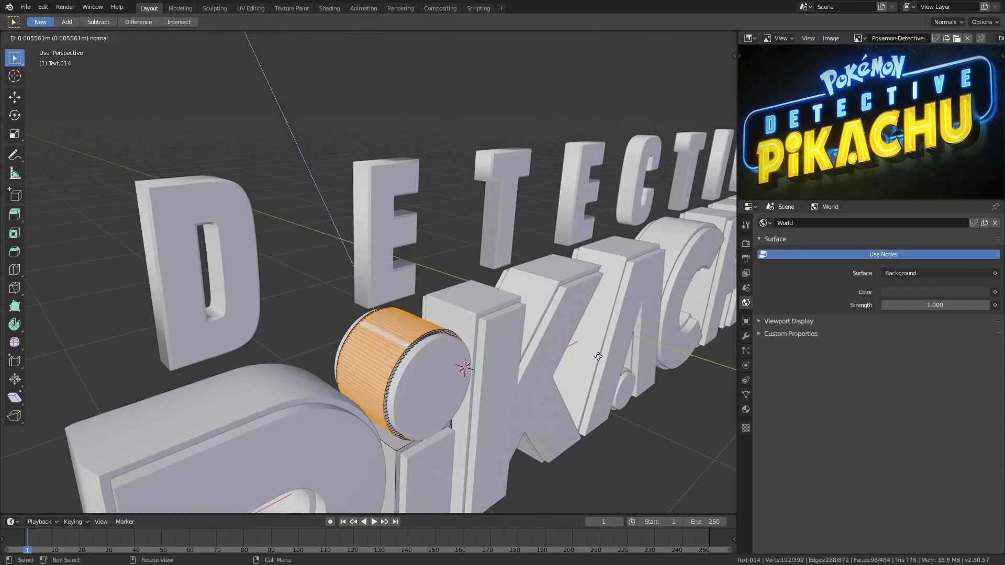
right_click(596, 356)
key("s")
left_click(606, 356)
Narrow the i dot's extruded faces to about 0.70 along global Y, enlarge them slightly overall, and leave mesh editing.
key("s")
key("y")
left_click(547, 346)
key("s")
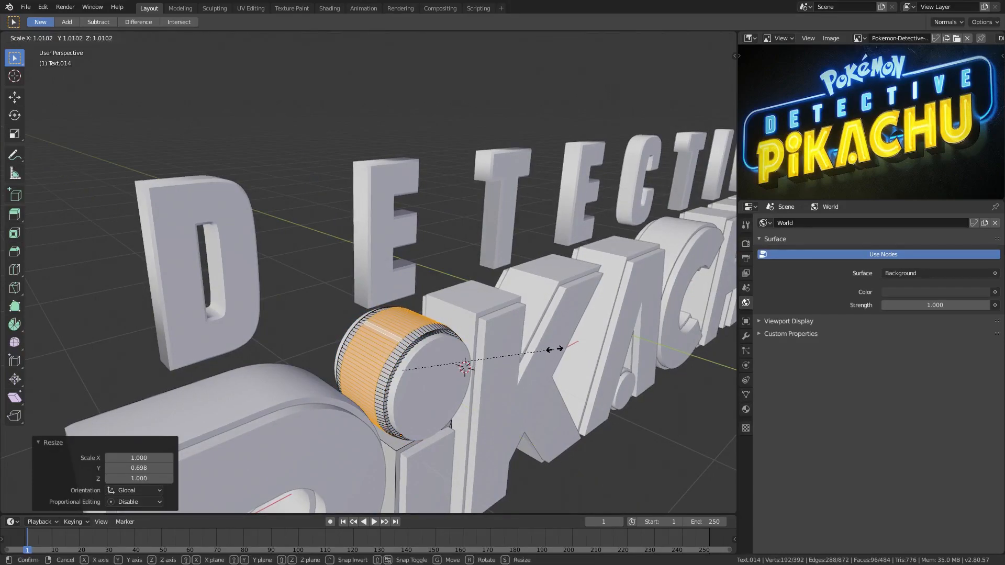
left_click(558, 350)
middle_click_drag(558, 353, 547, 188)
key("Tab")
mouse_move(356, 329)
middle_mouse_down()
mouse_move(337, 295)
mouse_move(346, 260)
mouse_move(337, 326)
middle_mouse_up()
Select the four outer side faces of the backing i's stem, extrude them in place and scale them to about 1.039.
key("Tab")
left_click(333, 316)
left_click(363, 287, "shift")
left_click(362, 286, "shift")
left_click(362, 286, "shift")
left_click(282, 293, "shift")
middle_click_drag(284, 294, 403, 321)
left_click(296, 281, "shift")
key("e")
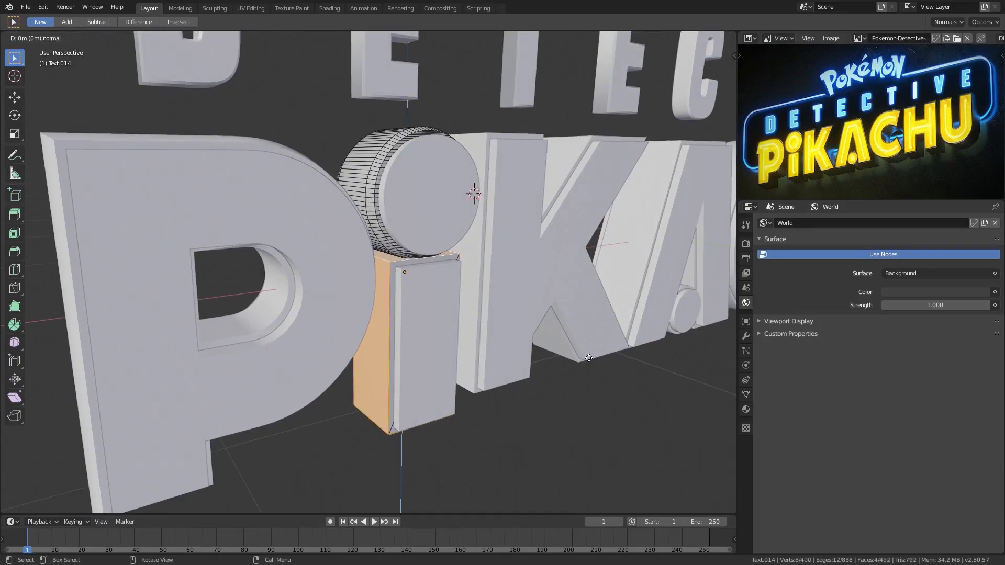
right_click(589, 358)
key("s")
left_click(596, 359)
Narrow the i stem's extruded faces to about 0.72 along global Y and leave mesh editing.
key("s")
key("y")
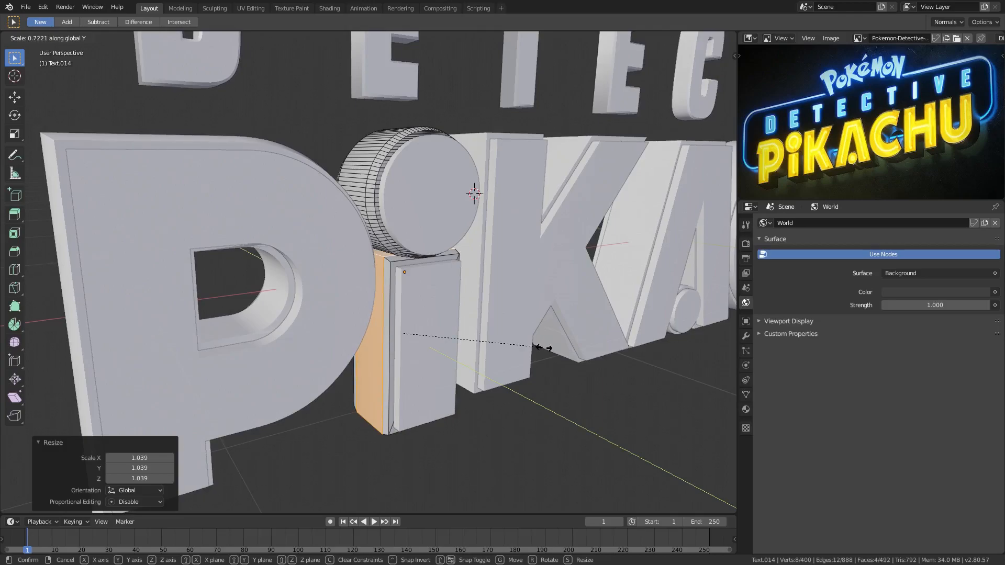
left_click(545, 349)
key("Tab")
middle_click_drag(547, 350, 361, 322)
middle_click_drag(361, 322, 370, 348)
Edit the backing K, select its outer side face loop, extrude it in place and scale it uniformly.
left_click(323, 174)
middle_click_drag(323, 174, 379, 230)
key("Tab")
left_click(381, 229)
key("alt+a")
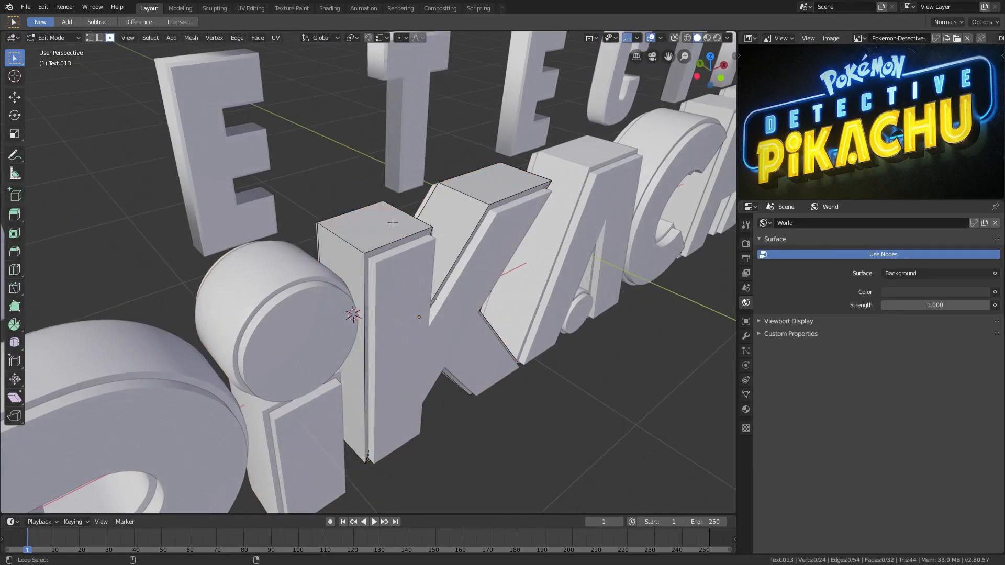
left_click(393, 223, "alt")
key("e")
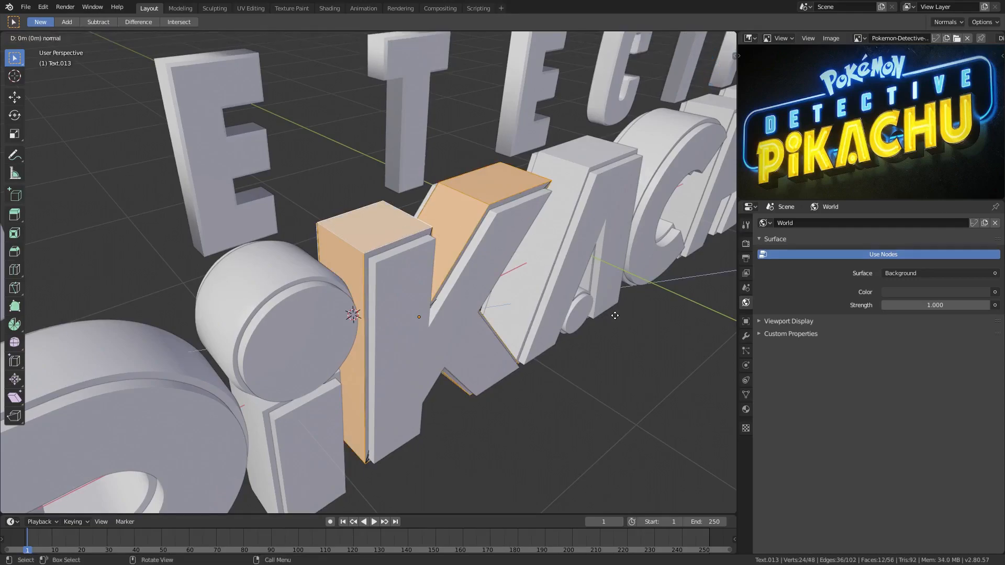
key("Escape")
key("s")
left_click(599, 311)
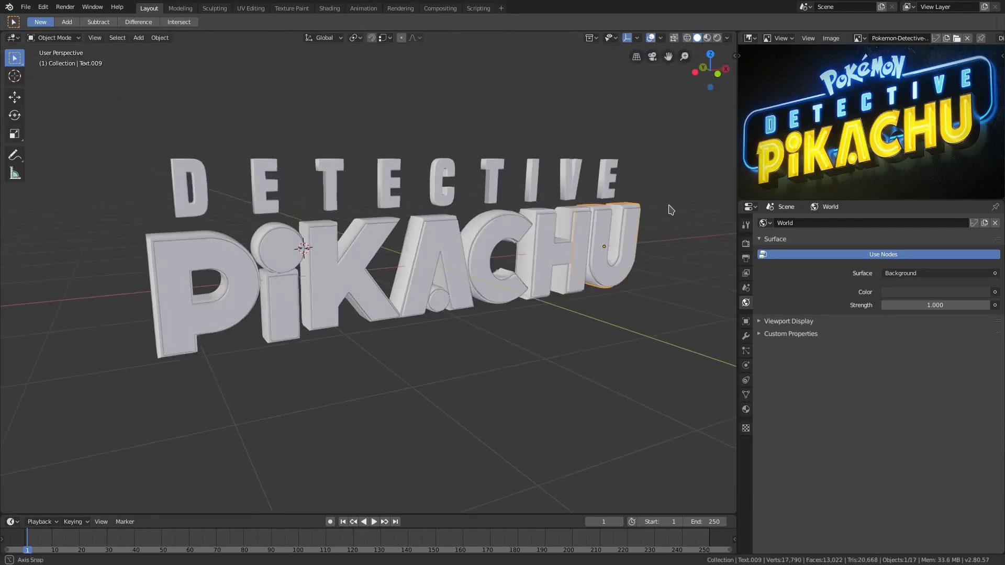
Inspect the rims on all the PIKACHU letters and the proportions of the whole logo from several angles.
middle_click_drag(669, 205, 620, 201)
scroll(638, 190, "down", 8)
scroll(478, 292, "up", 8)
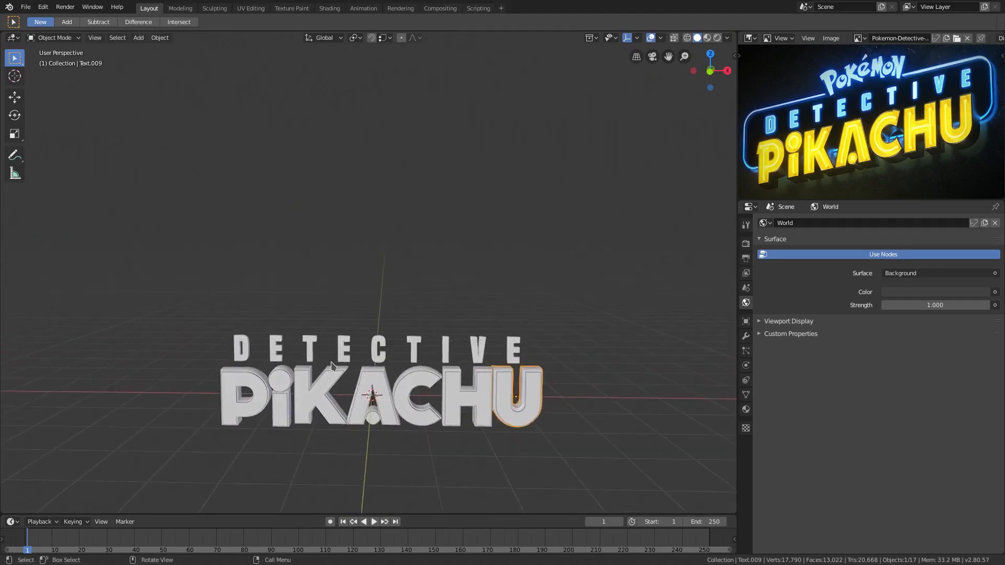
key("KP_Decimal")
scroll(354, 231, "down", 7)
middle_click_drag(264, 267, 314, 236)
middle_click_drag(272, 265, 515, 271, "shift")
scroll(400, 240, "up", 5)
scroll(397, 234, "down", 5)
scroll(467, 224, "up", 4)
scroll(456, 221, "down", 2)
Select the DETECTIVE text, switch the viewport to rendered shading, and set the world background color to black.
left_click(339, 181)
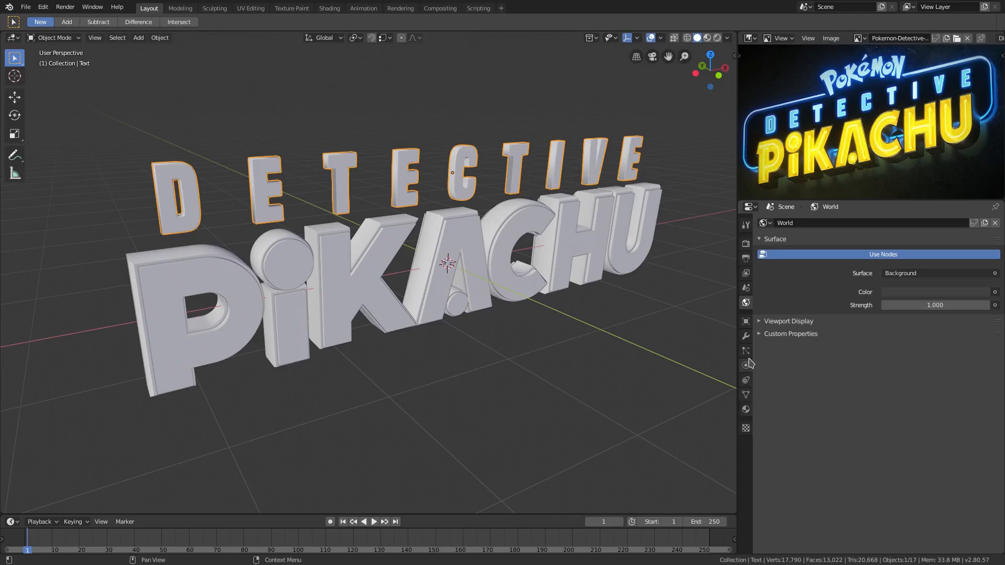
left_click(746, 410)
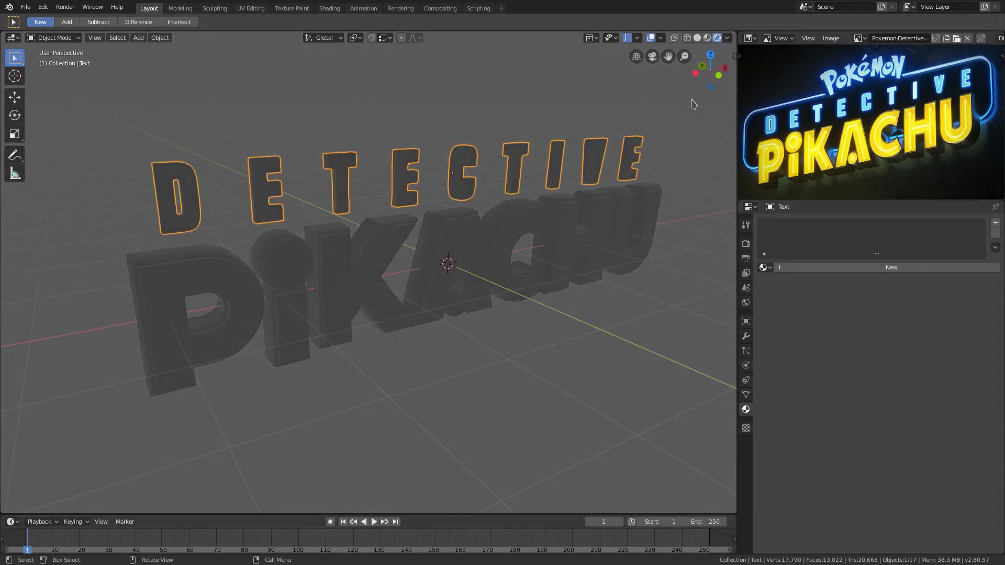
left_click(746, 304)
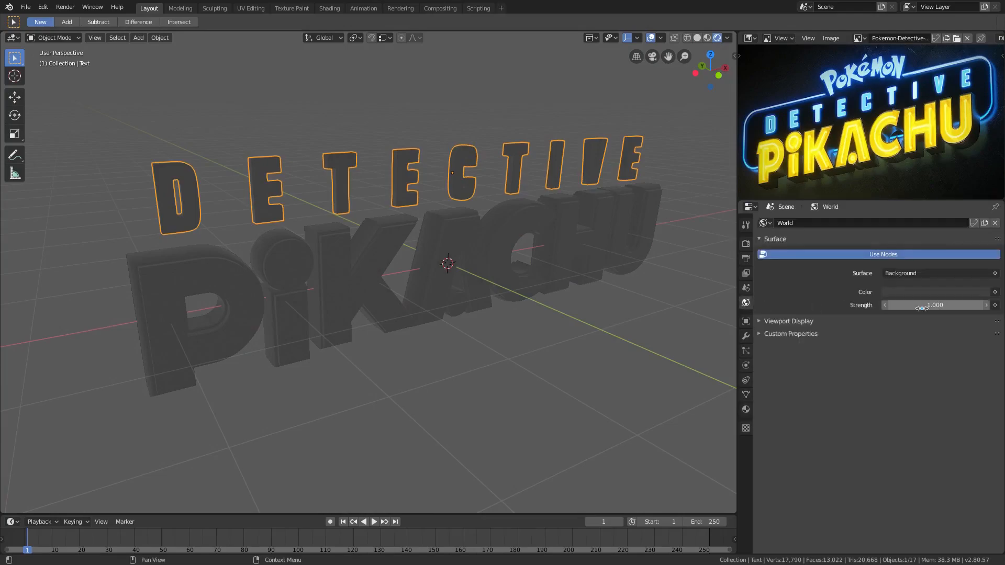
left_click(941, 291)
left_click_drag(982, 209, 980, 225)
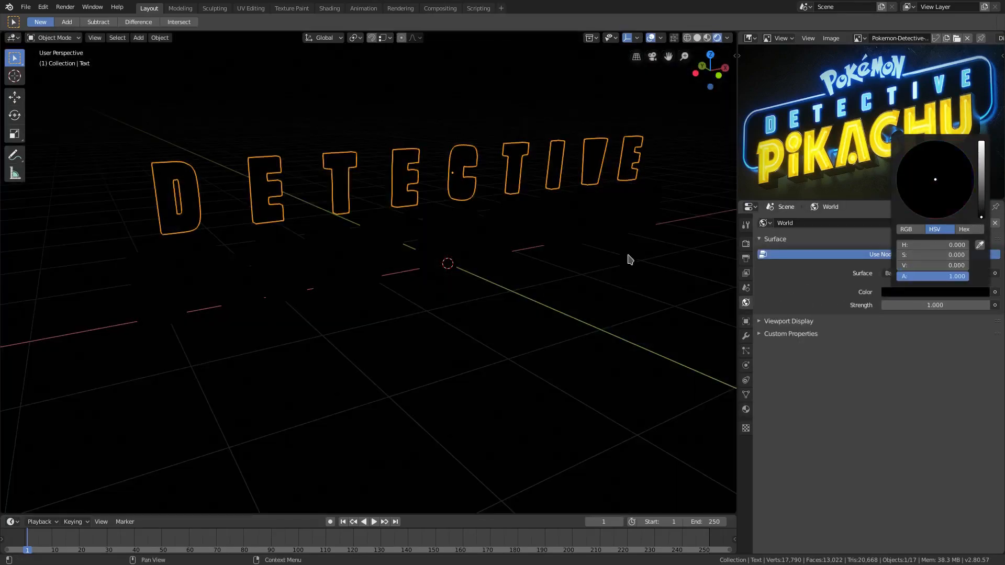
Assign the existing material named Material to the DETECTIVE text.
left_click(748, 411)
mouse_move(565, 238)
middle_mouse_down()
mouse_move(545, 198)
mouse_move(561, 225)
middle_mouse_up()
left_click(764, 268)
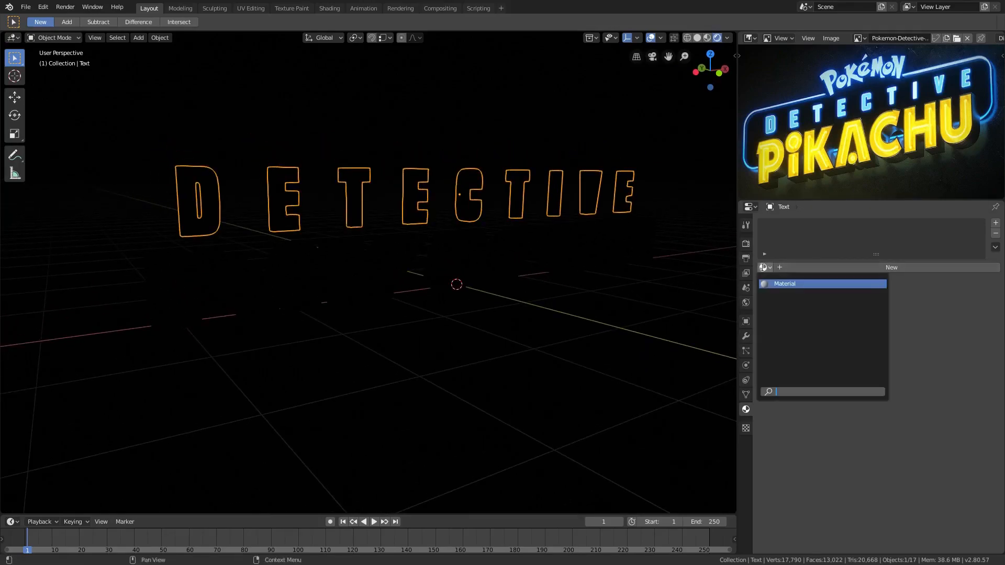
left_click(768, 284)
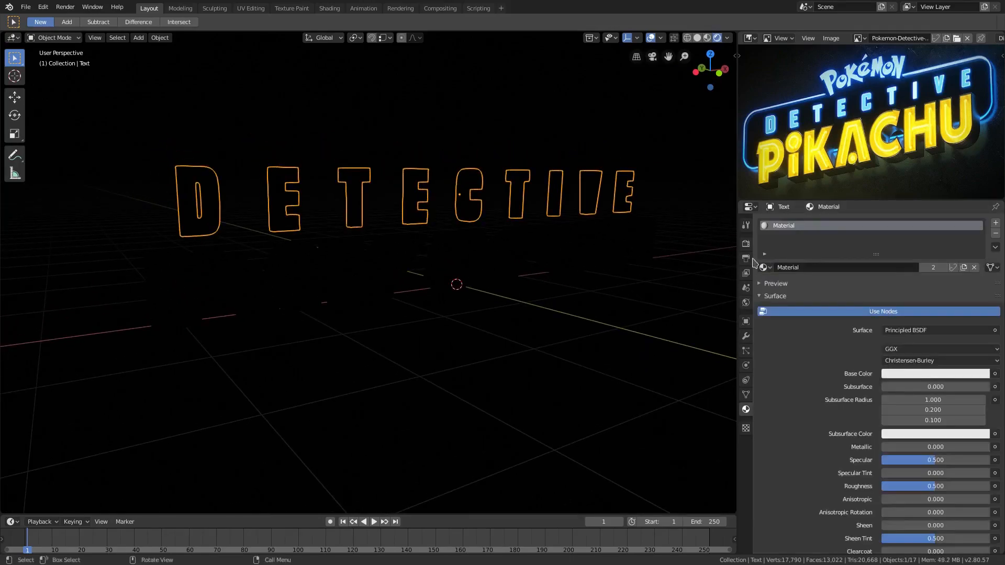
Sample the DETECTIVE material's base color from the reference lettering and shift it to light blue, hue about 0.54 and saturation about 0.67.
left_click(885, 375)
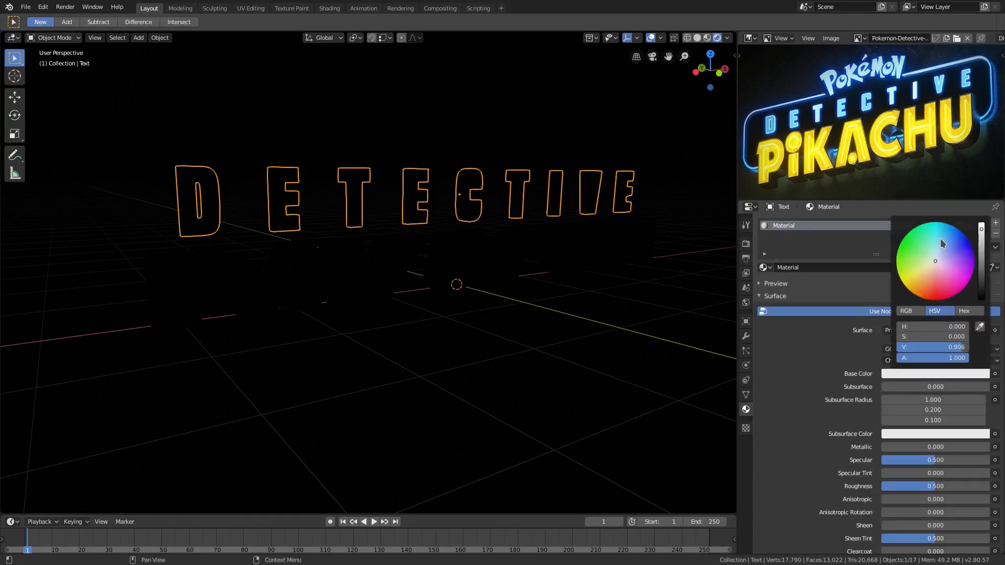
left_click(981, 328)
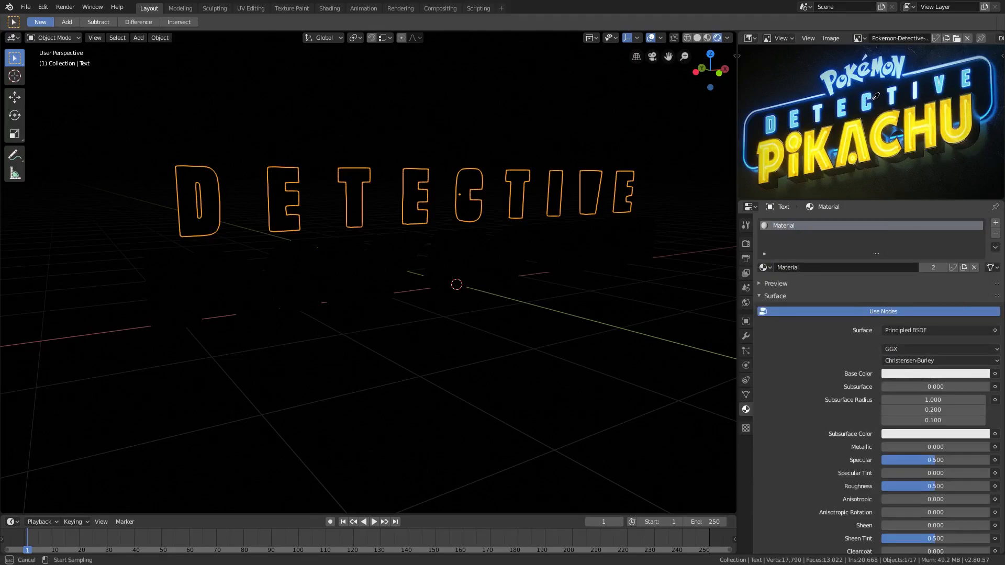
left_click(795, 116)
left_click(939, 375)
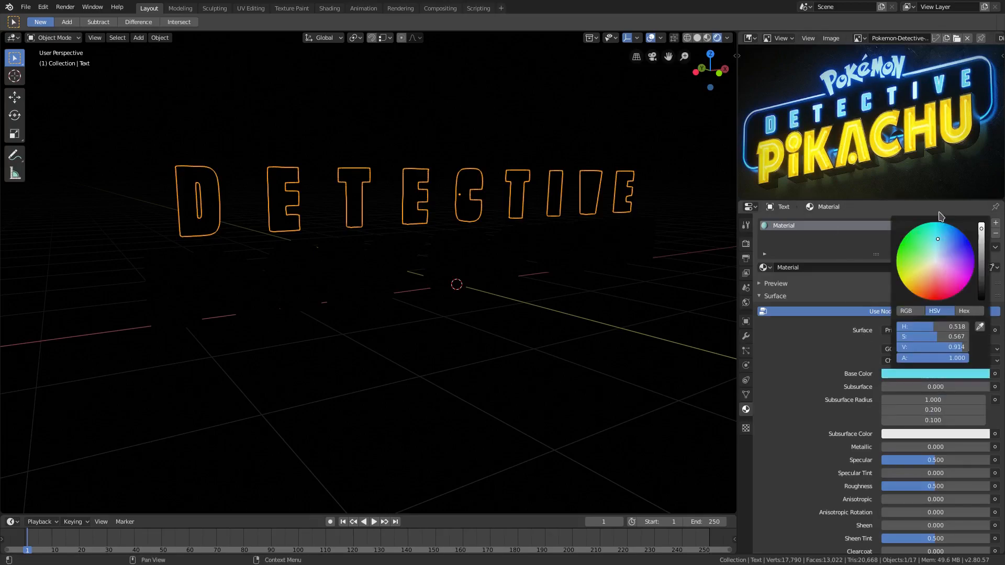
left_click(941, 238)
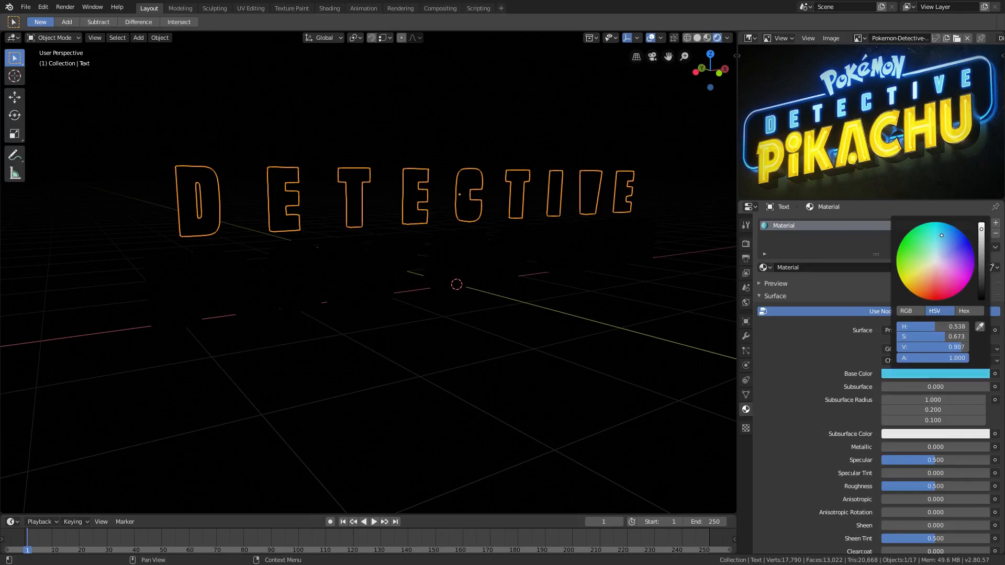
middle_click_drag(496, 307, 602, 330, "shift")
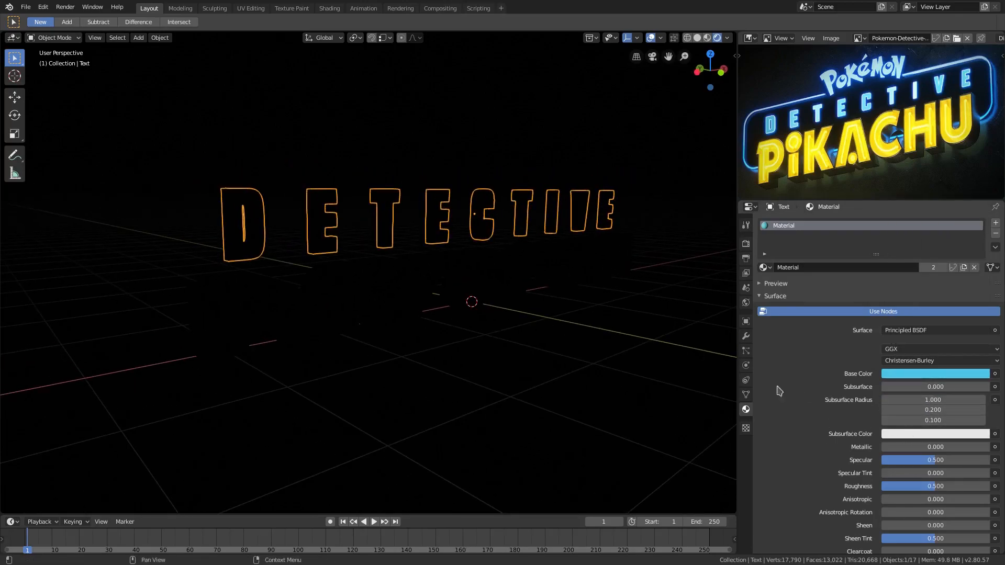
Add a Sun light at the logo's centre and rotate it 90° about the global X axis.
key("shift+a")
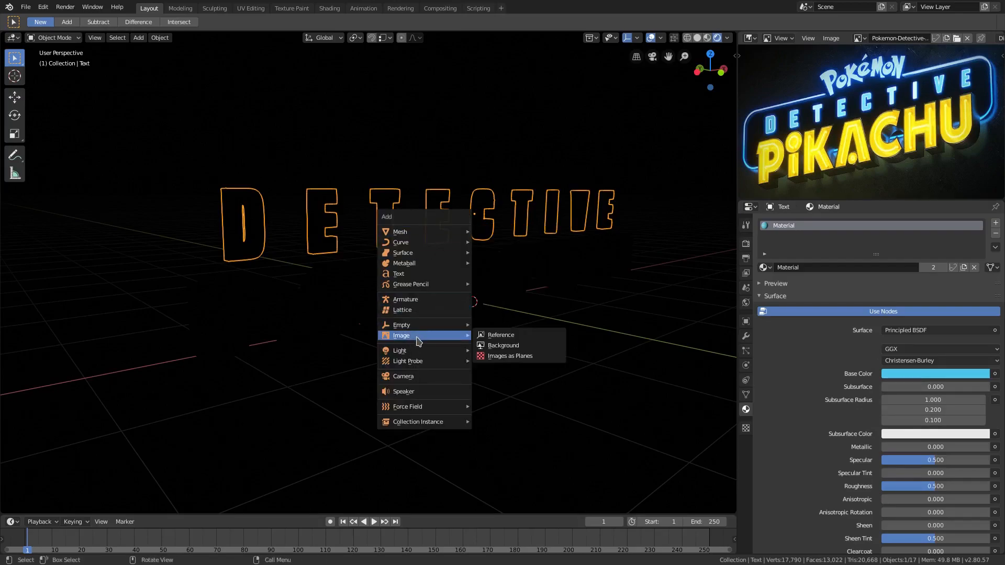
mouse_move(415, 350)
left_click(518, 365)
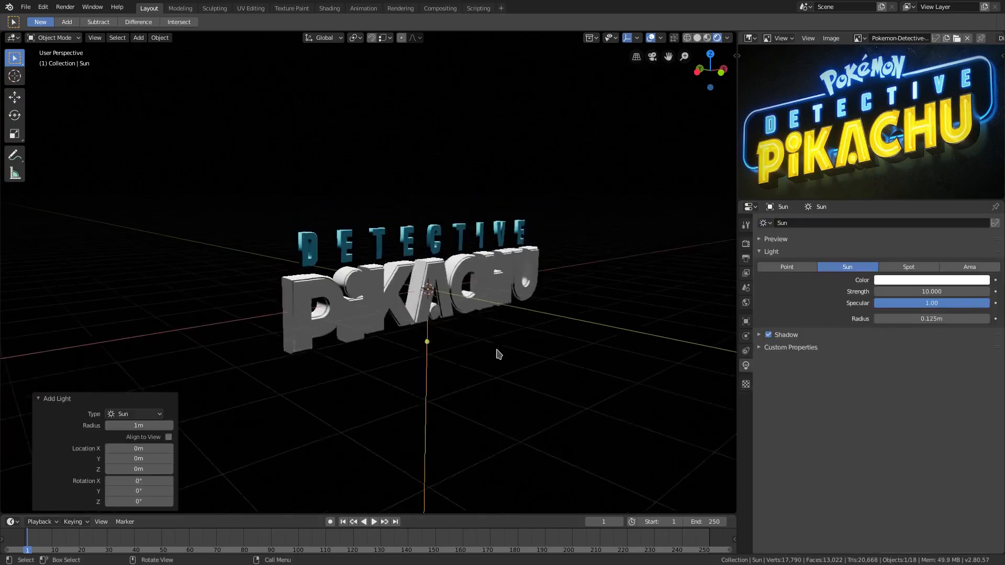
key("r")
key("x")
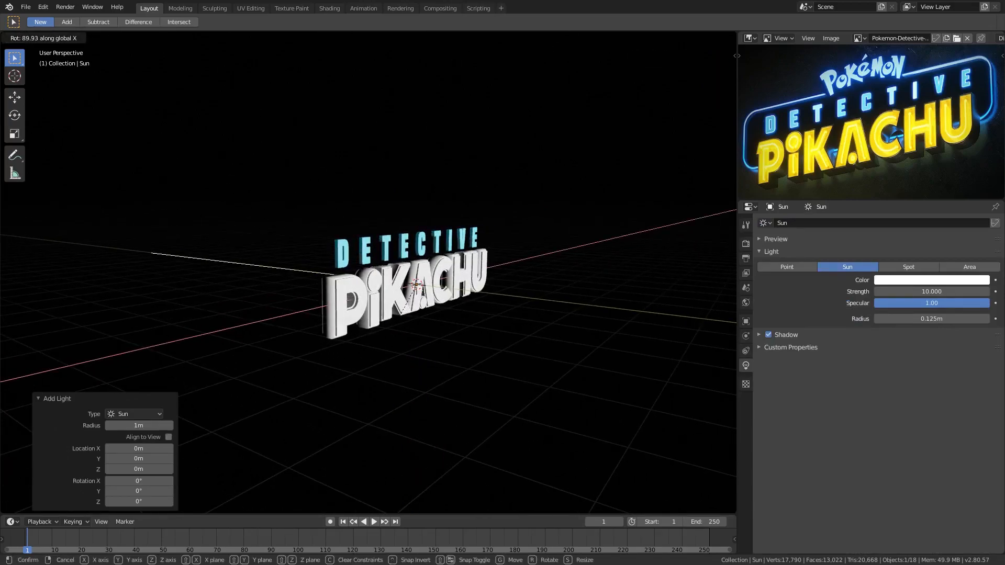
key("Return")
Move the Sun light about -9.19 m along the global Y axis, out in front of the logo.
scroll(367, 395, "down", 4)
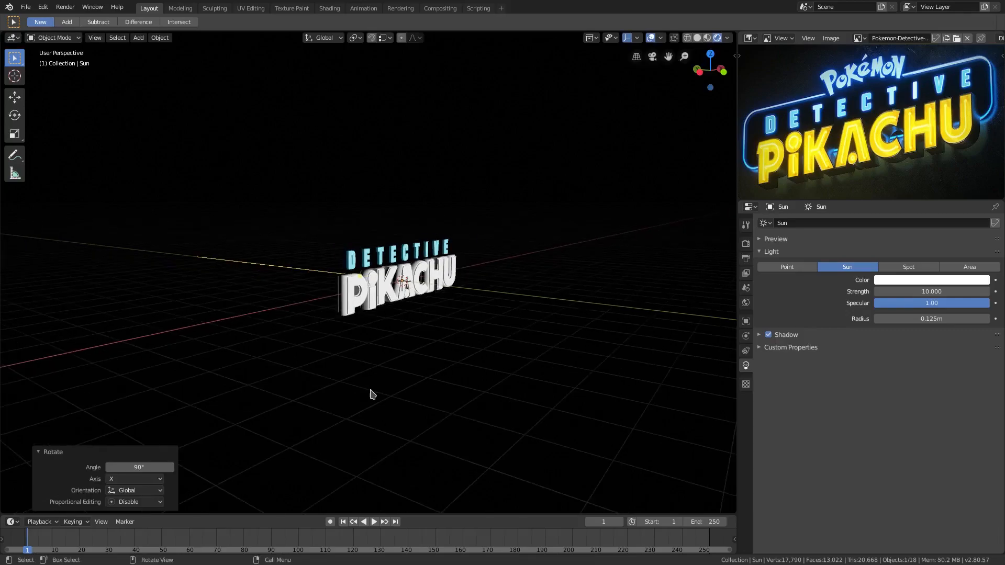
key("g")
key("y")
left_click(684, 440)
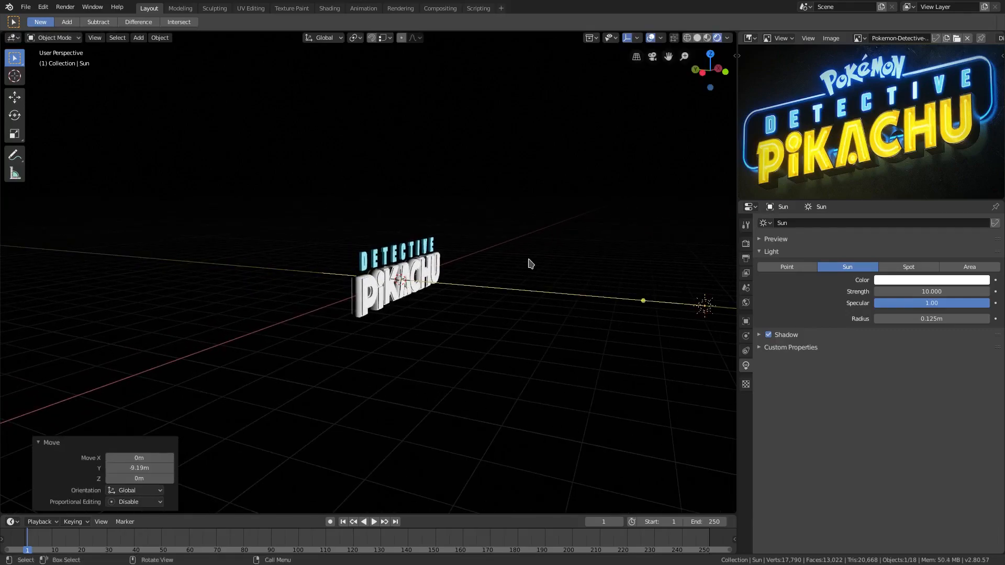
scroll(531, 263, "up", 6)
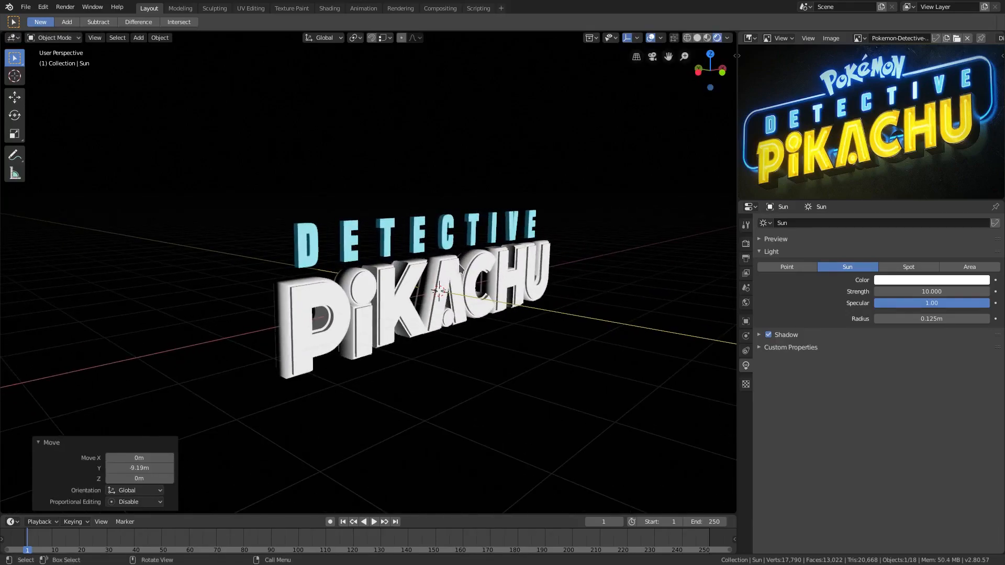
Change the light's type to Area with a Square shape and set its size to about 23.6 m.
left_click(987, 269)
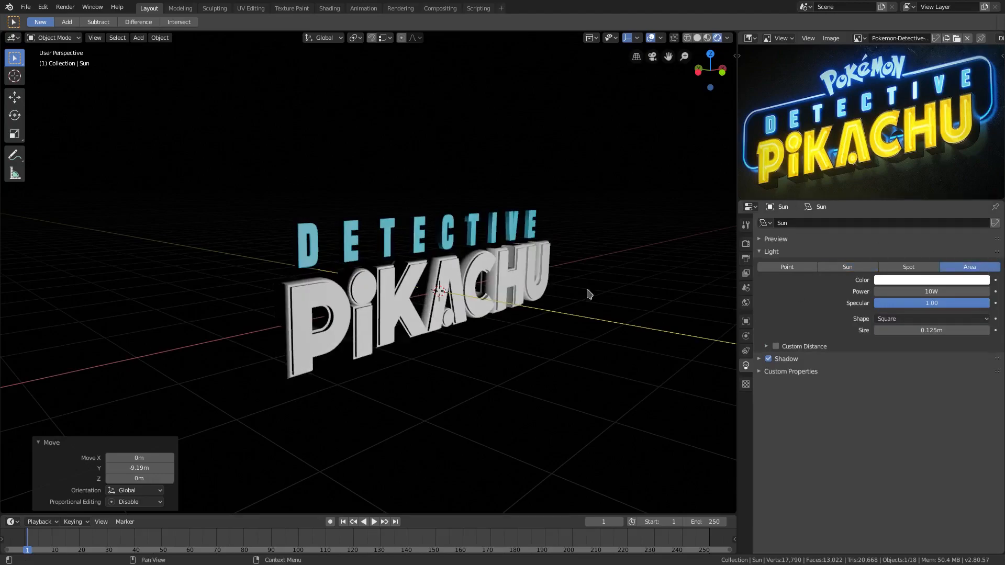
middle_click_drag(393, 298, 411, 299)
left_click(898, 320)
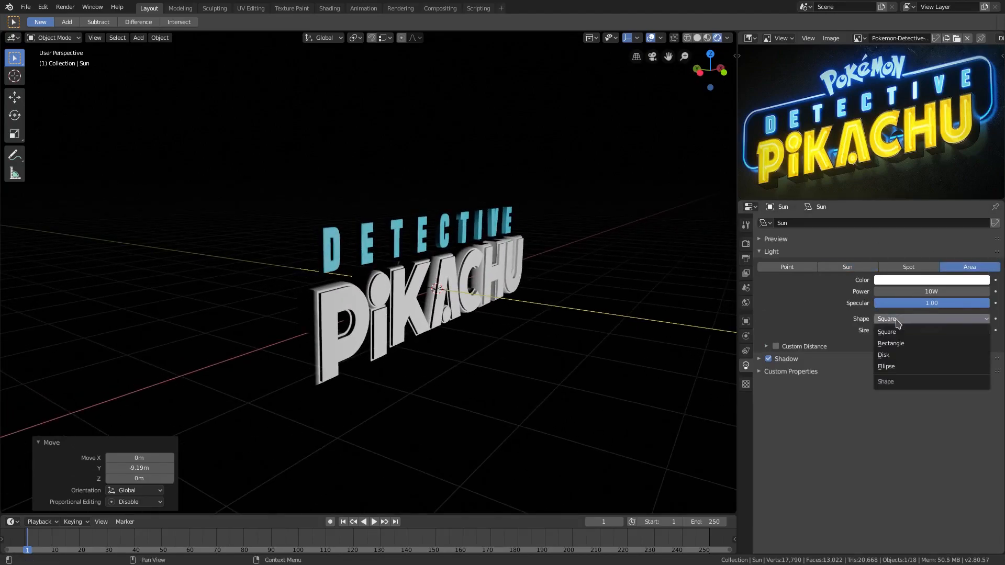
left_click(888, 331)
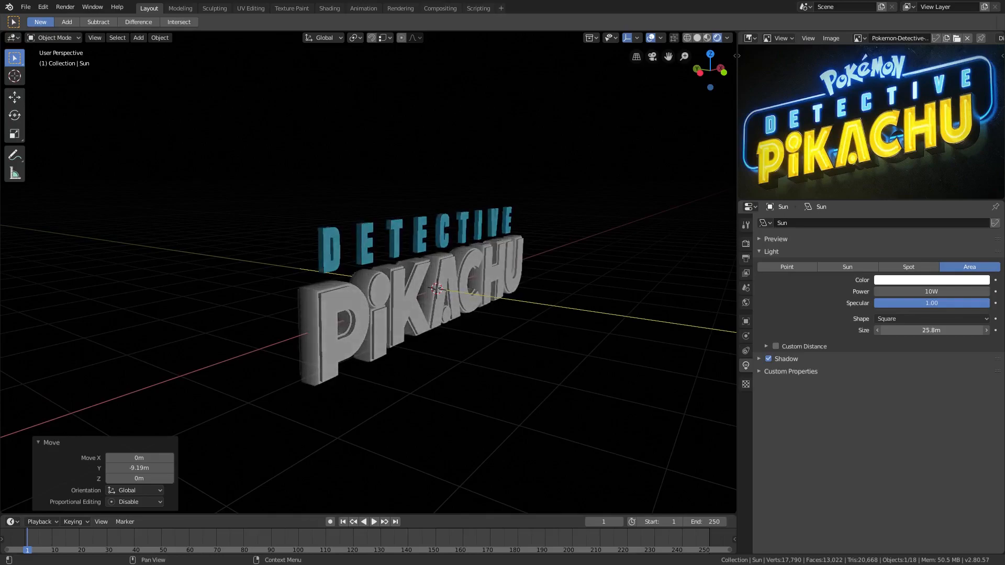
left_click_drag(896, 331, 888, 331)
Duplicate the area light in place and rotate the copy 180° about the global Z axis.
scroll(600, 298, "down", 3)
middle_click_drag(588, 294, 504, 283, "shift")
mouse_move(504, 283)
middle_mouse_down()
mouse_move(479, 273)
mouse_move(512, 285)
middle_mouse_up()
key("shift+d")
type("rz")
type("180")
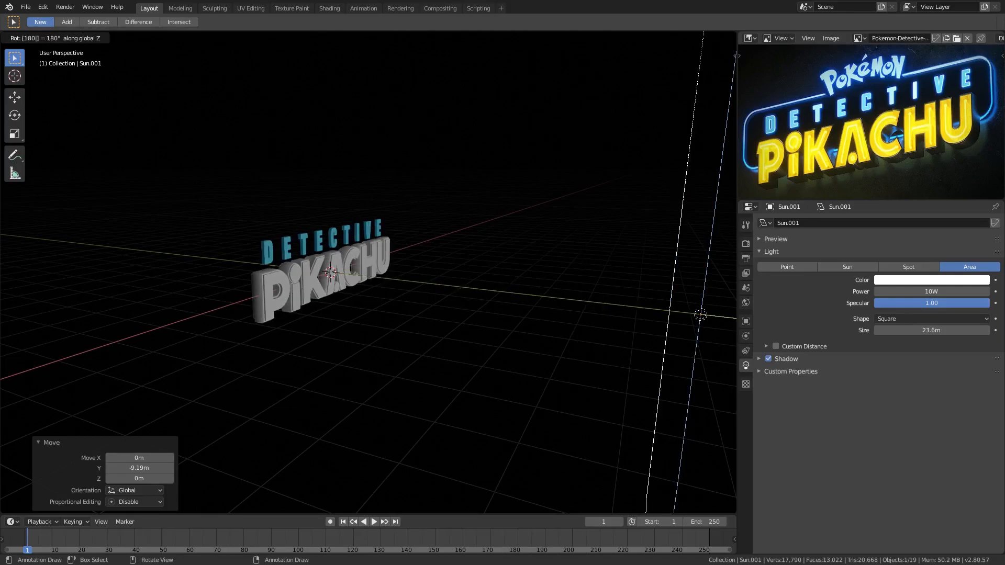
key("Return")
Move the duplicated area light 14.7 m along the global Y axis to the far side of the logo.
key("g")
key("y")
left_click(243, 260)
middle_click_drag(242, 261, 455, 305)
scroll(488, 303, "up", 3)
Lower the duplicated area light's power to about 1.1 W.
left_click(917, 292)
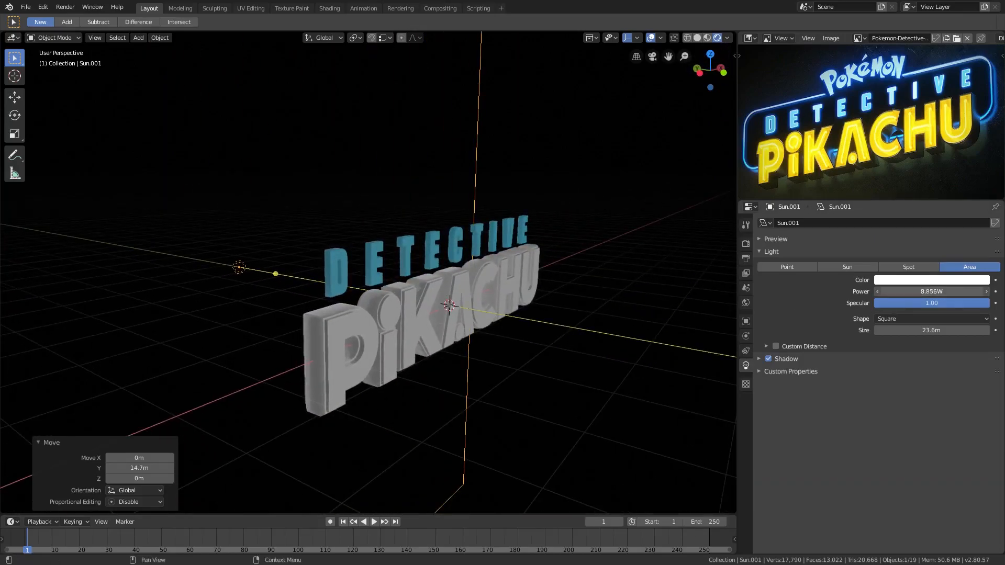
left_click_drag(935, 291, 926, 291)
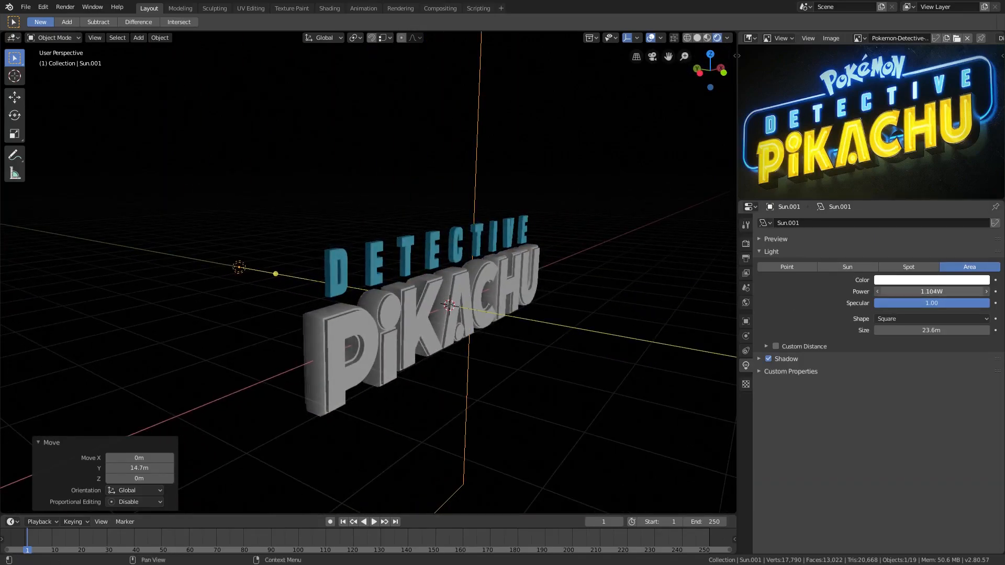
key("Return")
middle_click_drag(669, 270, 549, 261)
middle_click_drag(579, 259, 419, 270)
Select the blue DETECTIVE letters and duplicate them in place, without any offset.
left_click(480, 235)
left_click(917, 331)
middle_click_drag(526, 279, 507, 285)
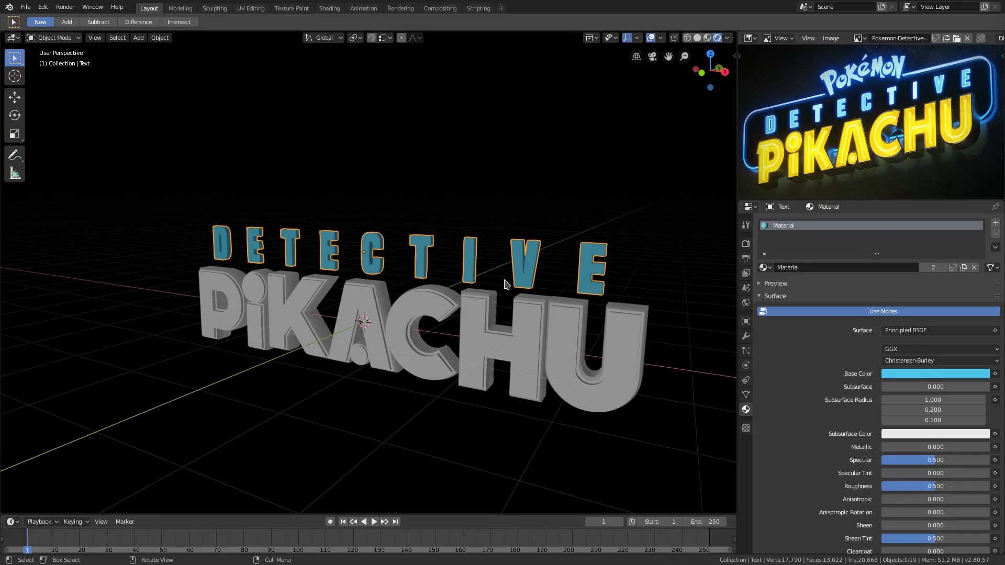
middle_click_drag(445, 265, 552, 266)
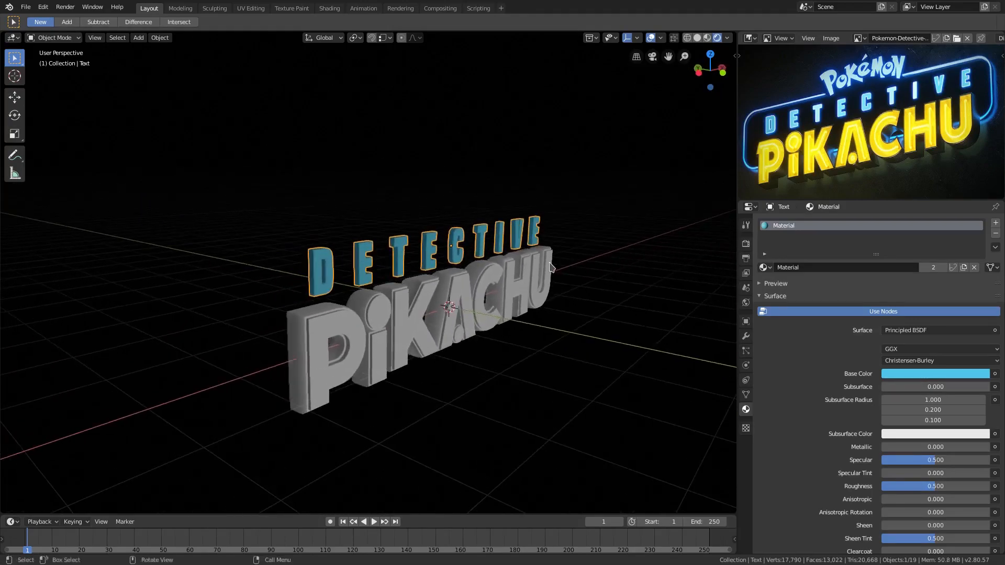
scroll(427, 242, "up", 4)
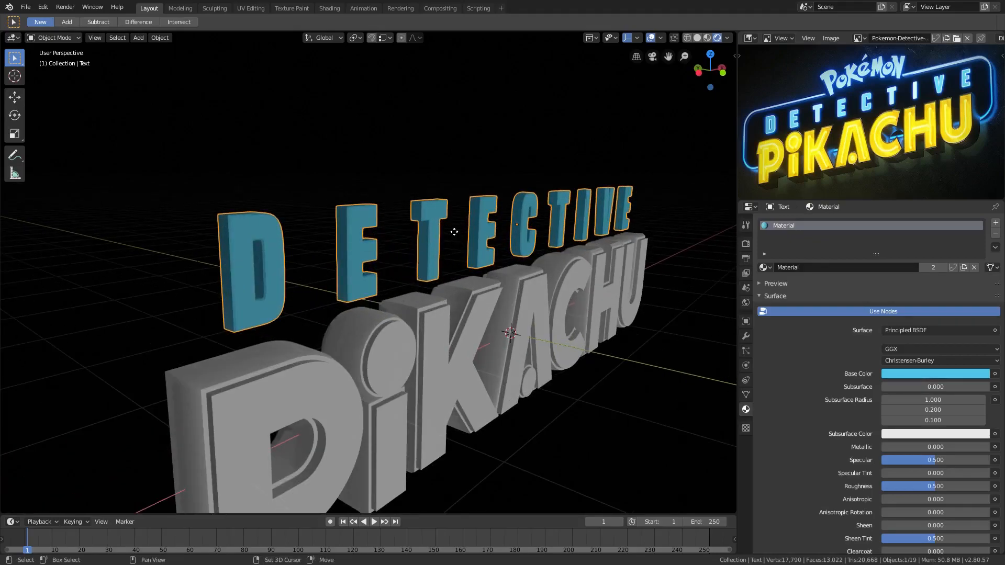
key("shift+d")
key("z")
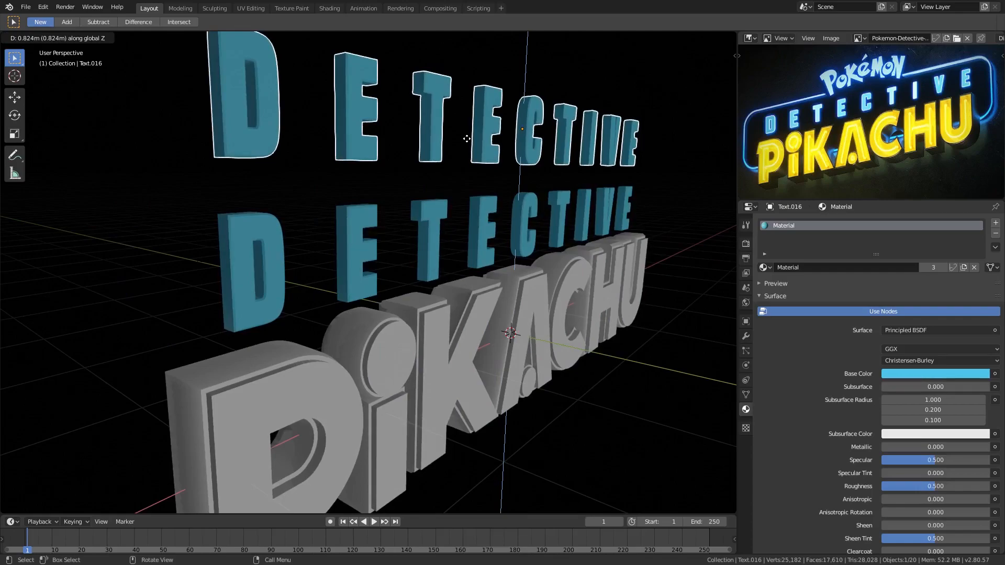
key("Escape")
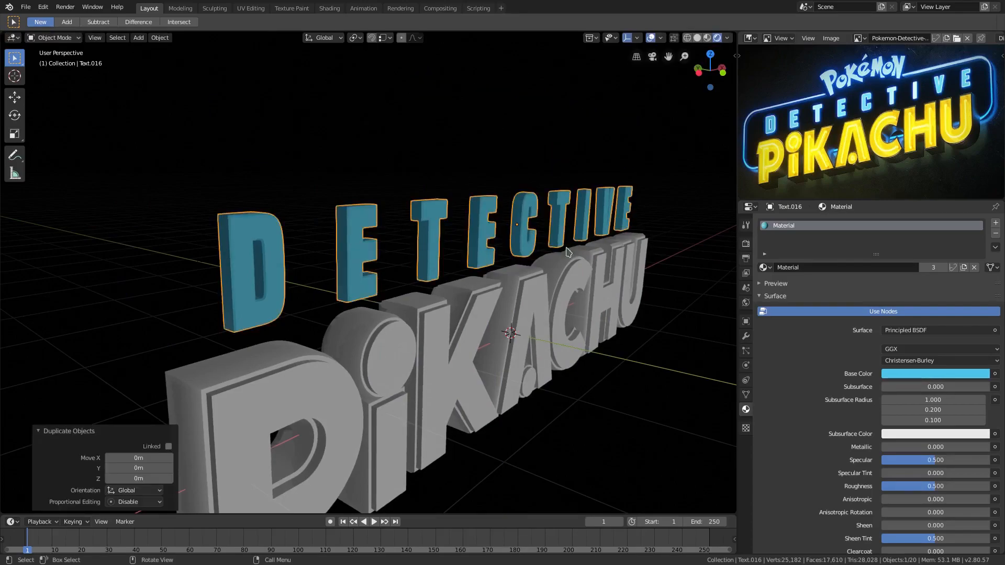
In the duplicated text's mesh, select only the outer and inner bevel face loops on the front and back of the letter D.
scroll(406, 255, "up", 2)
key("Tab")
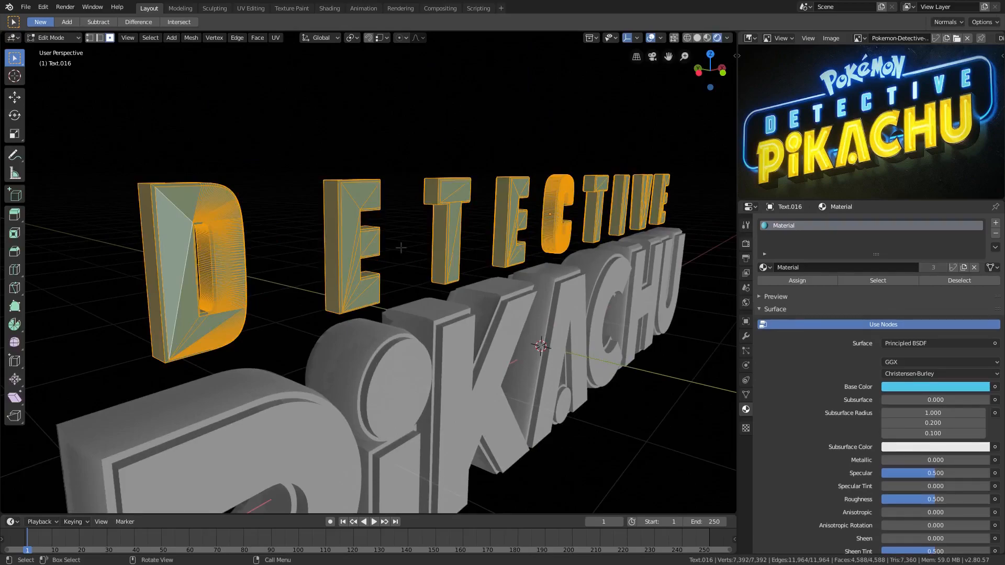
key("Tab")
middle_click_drag(404, 253, 410, 257)
key("Tab")
middle_click_drag(273, 262, 280, 263)
scroll(280, 264, "up", 1)
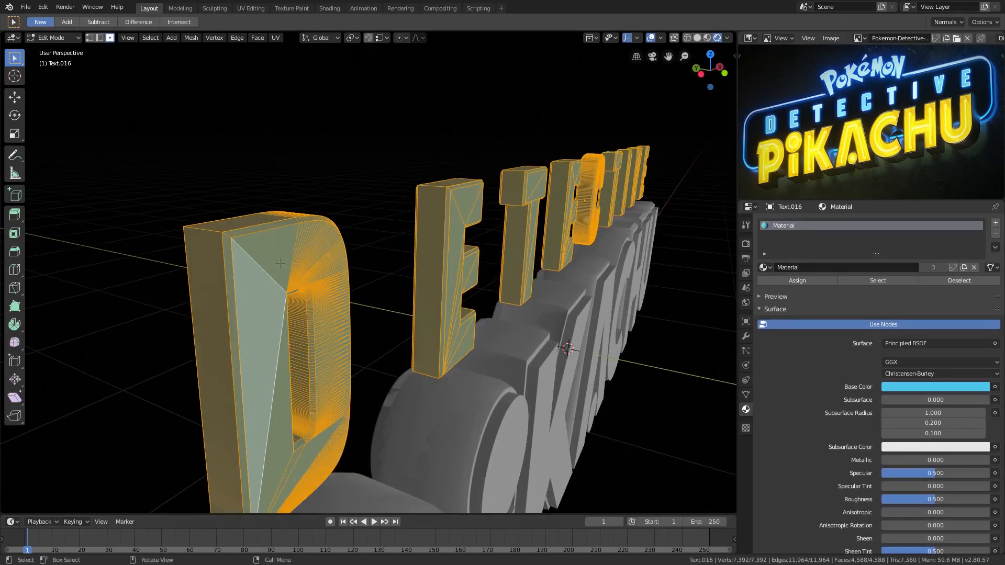
key("alt+a")
left_click(304, 219, "alt")
mouse_move(306, 220)
middle_mouse_down()
mouse_move(366, 222)
mouse_move(303, 220)
middle_mouse_up()
middle_click_drag(347, 275, 494, 269)
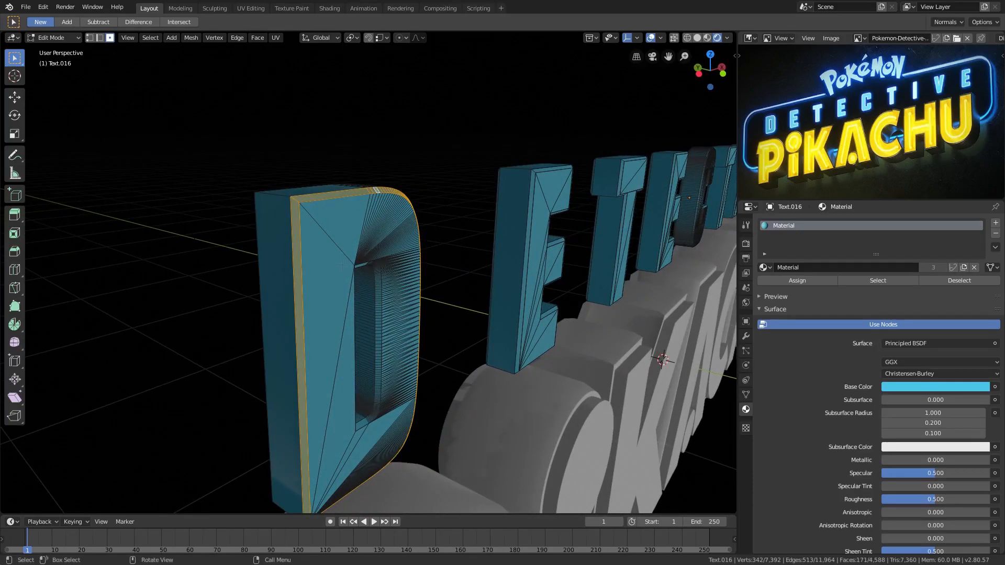
left_click(376, 269, "alt")
middle_click_drag(376, 268, 490, 219)
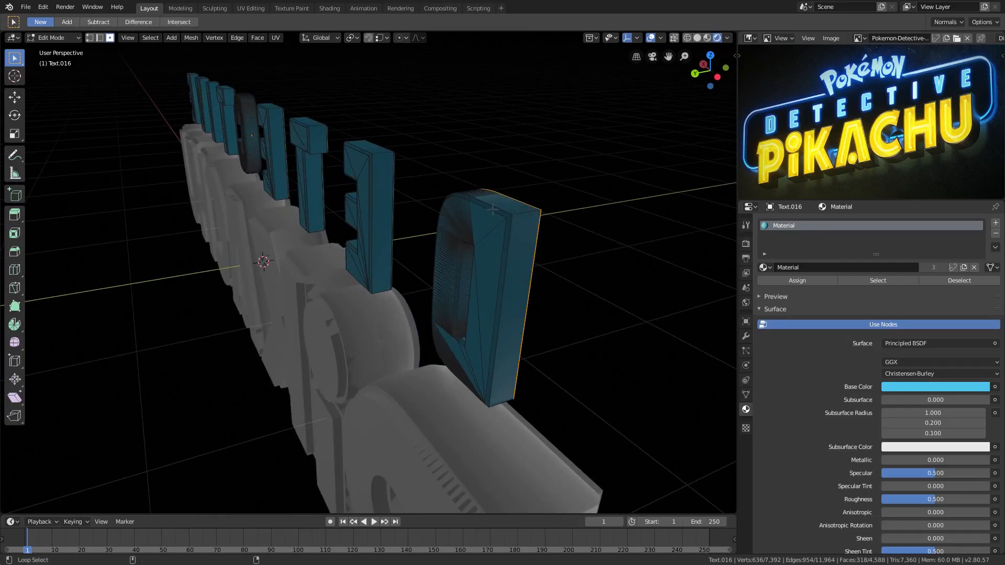
left_click(466, 197, "alt+shift")
left_click(461, 254, "alt+shift")
Extend the selection to the front and back bevel face loops of the remaining DETECTIVE letters.
middle_click_drag(461, 254, 548, 185)
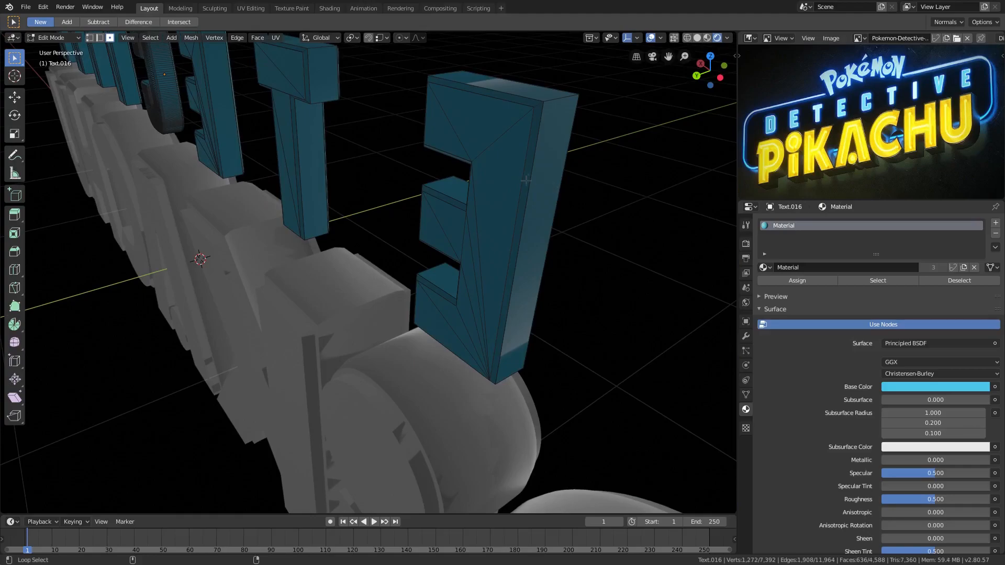
left_click(537, 105, "alt+shift")
middle_click_drag(537, 164, 611, 228)
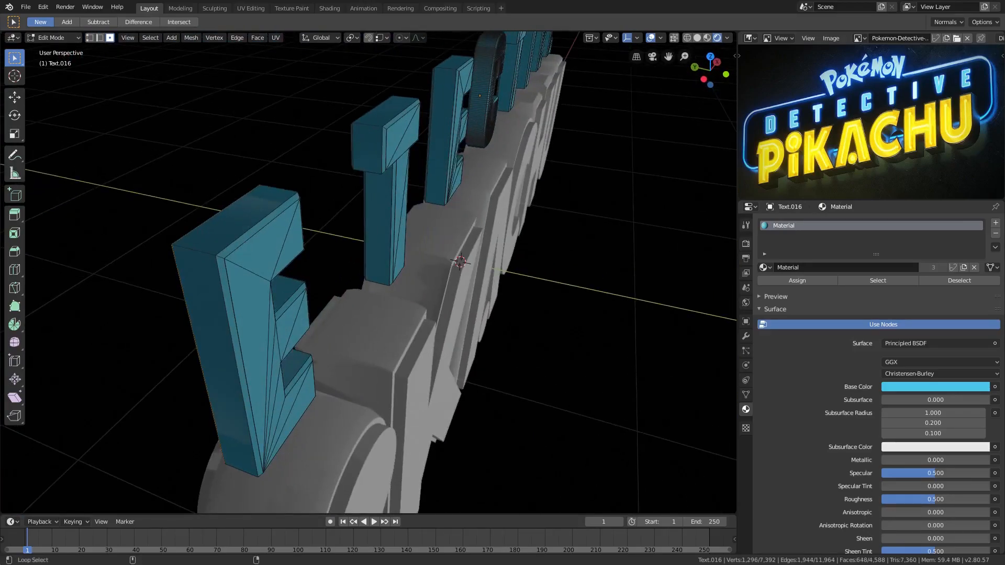
left_click(222, 256, "alt+shift")
middle_click_drag(222, 256, 208, 257)
left_click(333, 128, "alt+shift")
middle_click_drag(333, 129, 457, 241)
middle_click_drag(340, 126, 427, 213)
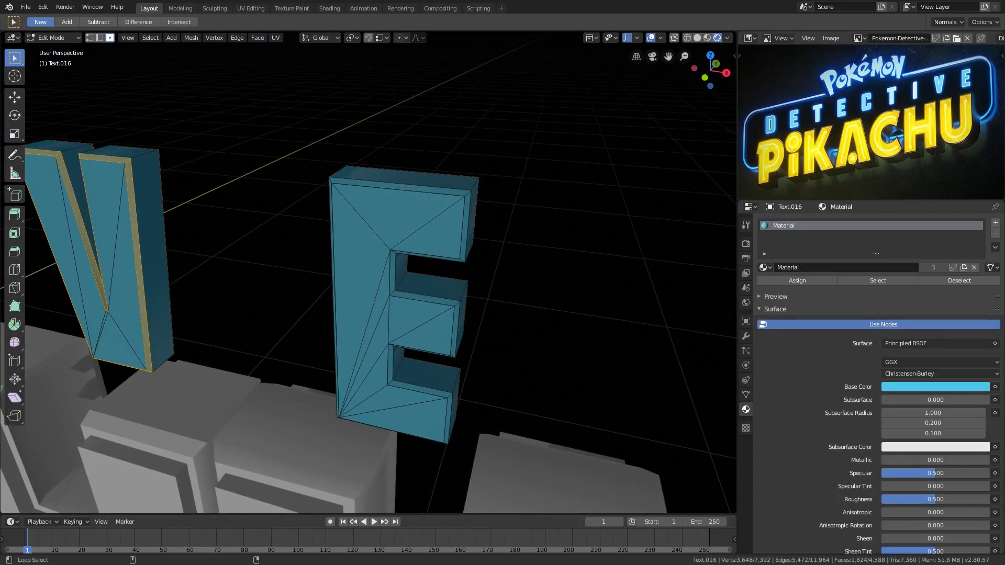
left_click(467, 193, "alt+shift")
scroll(487, 308, "down", 6)
middle_click_drag(215, 324, 566, 235)
scroll(337, 267, "up", 4)
middle_click_drag(335, 267, 464, 290)
scroll(359, 263, "down", 6)
scroll(453, 255, "up", 2)
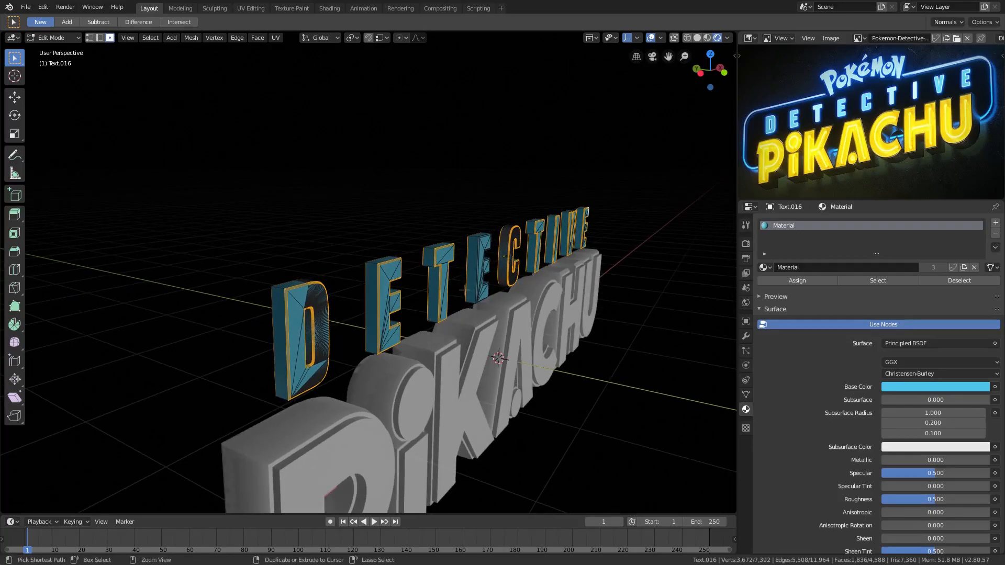
Invert the selection and delete those vertices so only the bevel rims remain, and return to Object Mode.
key("ctrl+i")
key("x")
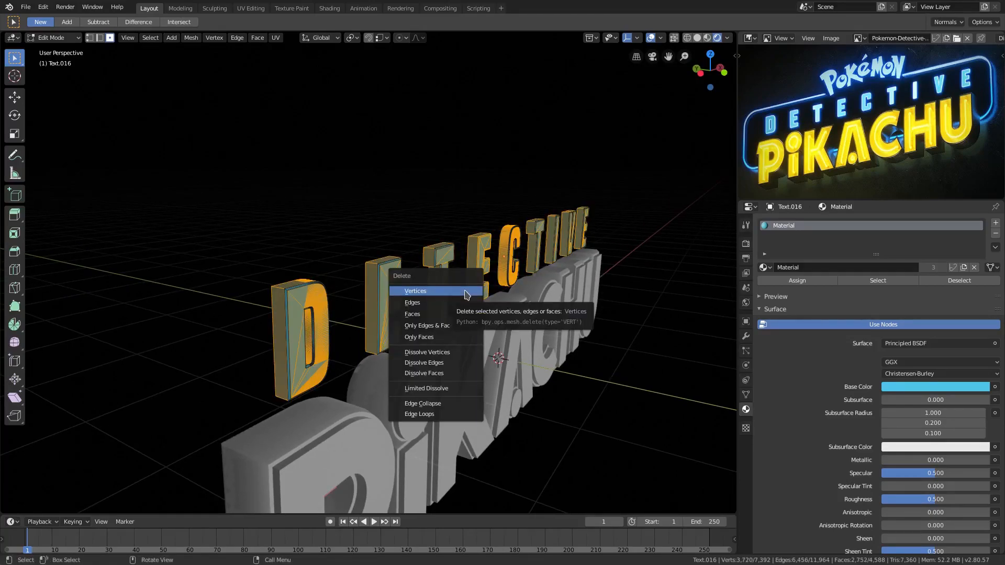
left_click(464, 292)
scroll(343, 323, "up", 5)
scroll(369, 306, "down", 2)
key("Tab")
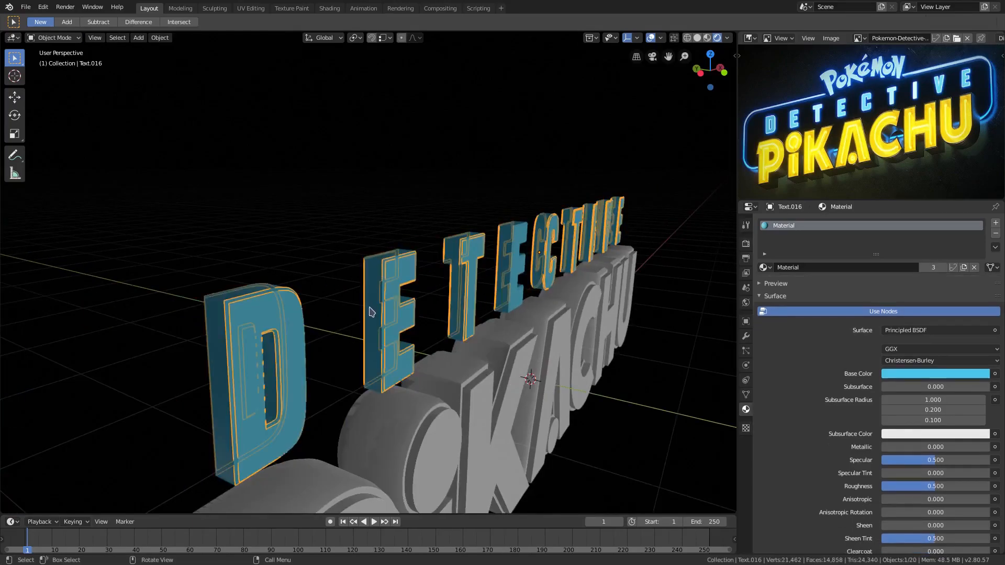
key("g")
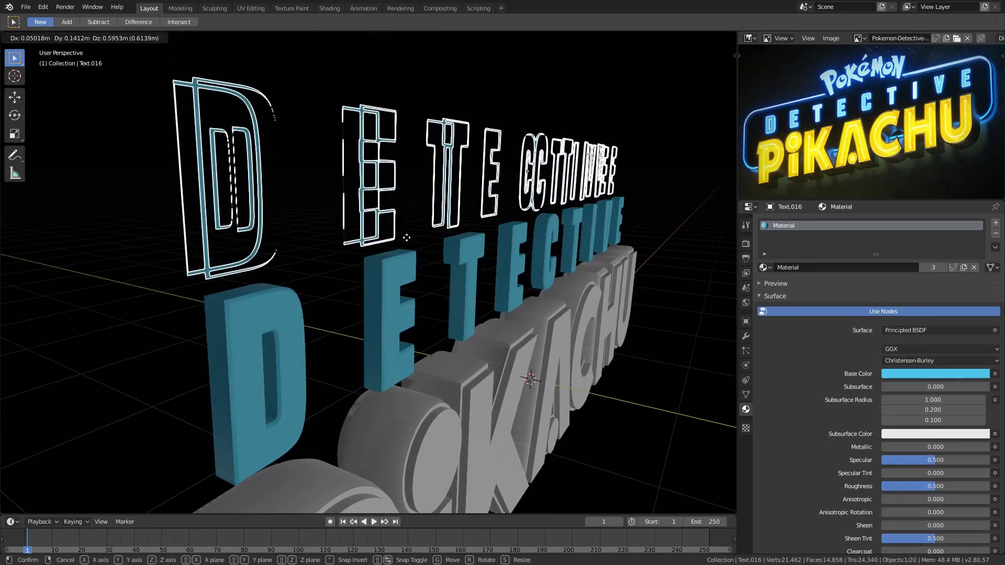
scroll(403, 157, "up", 2)
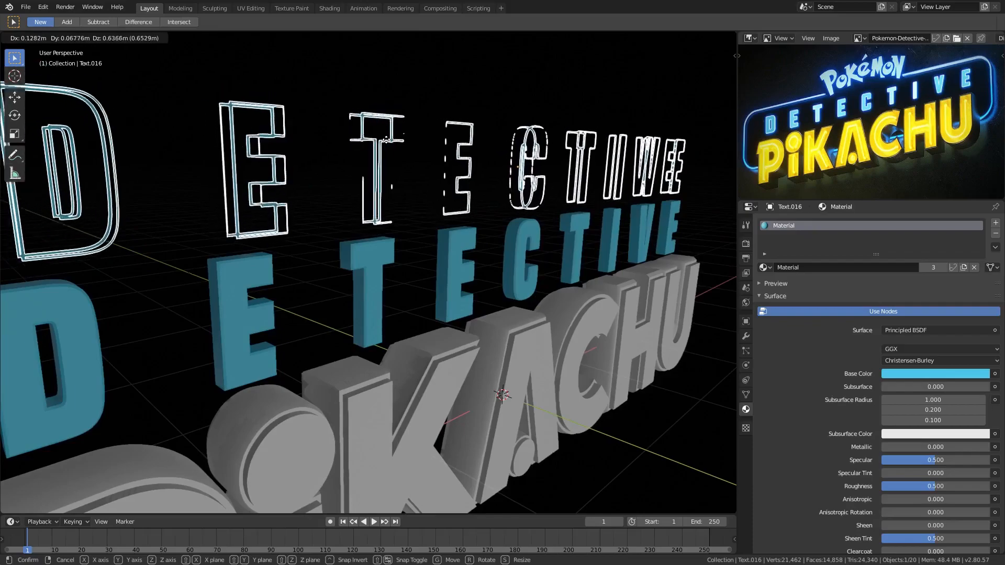
right_click(389, 205)
Add a Solidify modifier to the DETECTIVE rim outlines with a thickness of -0.01 m.
middle_click_drag(405, 256, 445, 340)
scroll(448, 337, "up", 2)
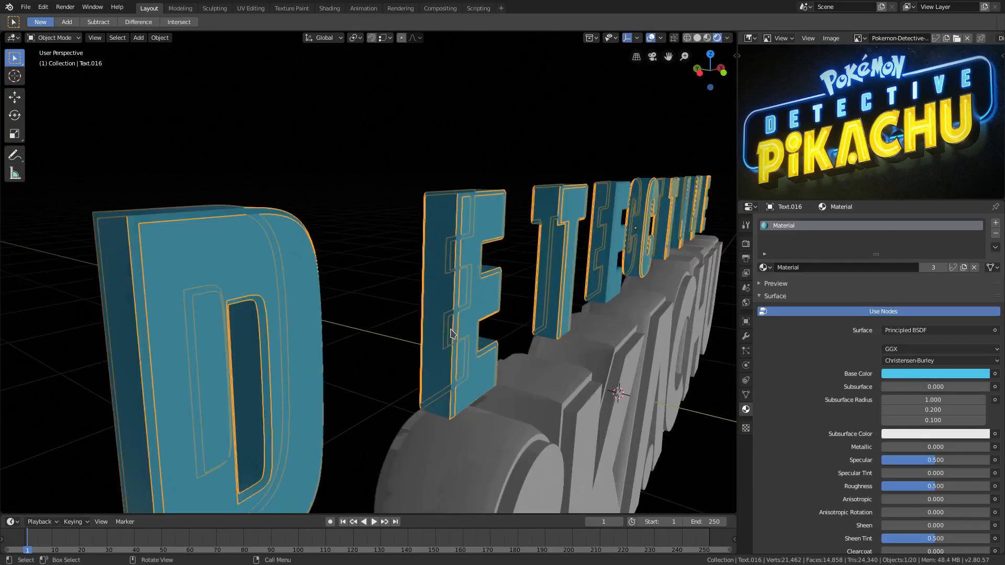
left_click(747, 338)
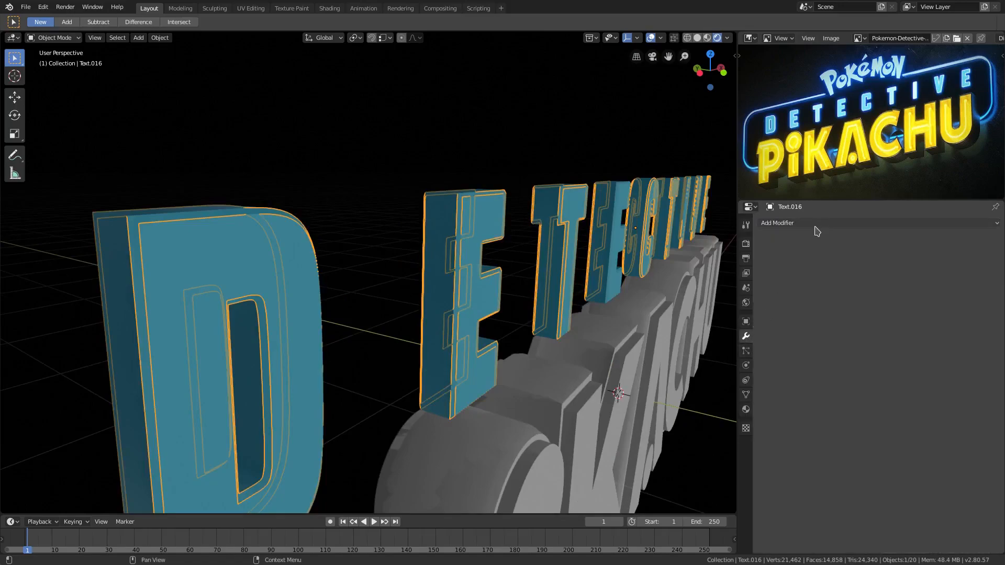
left_click(816, 224)
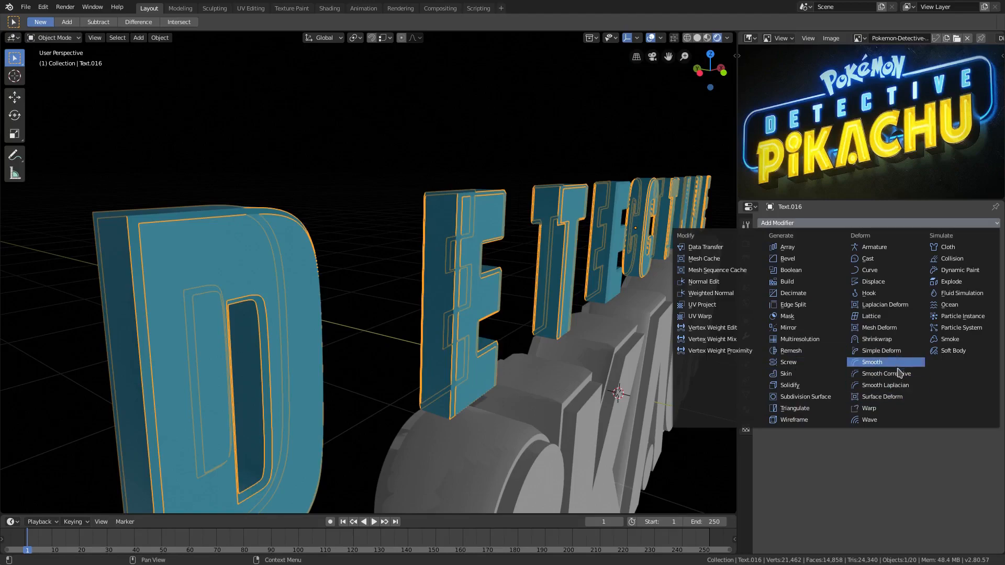
left_click(790, 385)
middle_click_drag(348, 371, 729, 345)
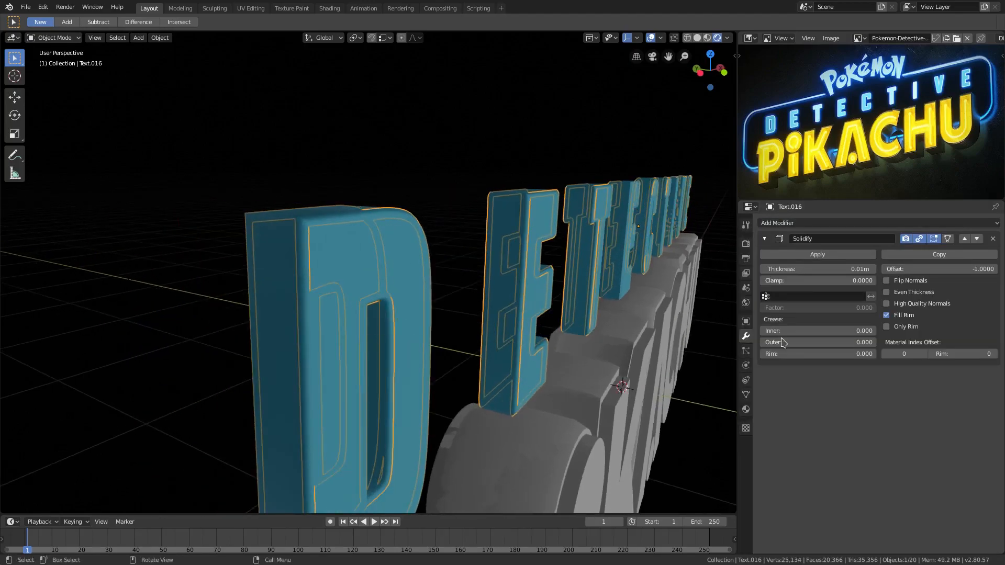
mouse_move(817, 269)
left_mouse_down()
mouse_move(859, 269)
mouse_move(811, 269)
left_mouse_up()
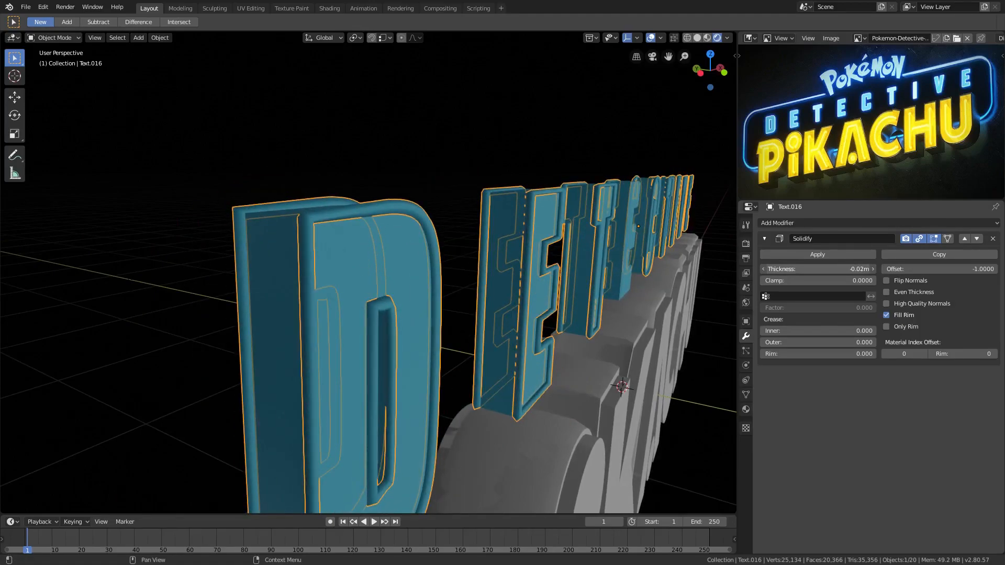
left_click(822, 269)
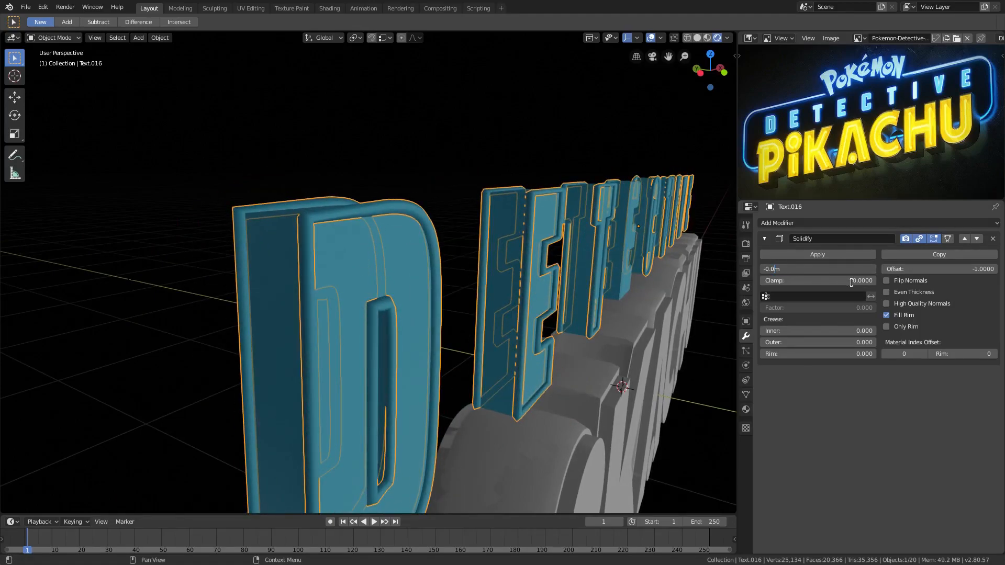
key("Return")
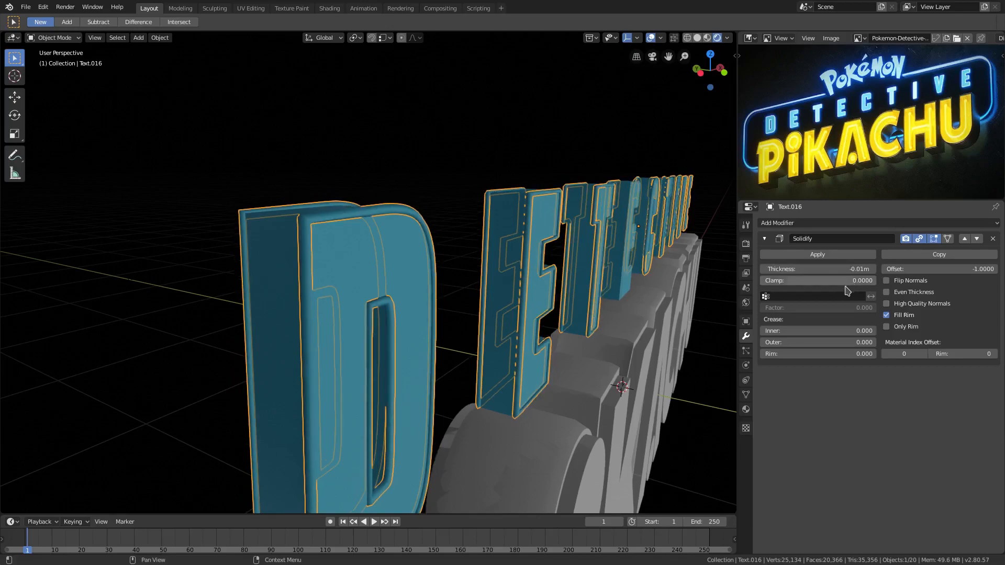
middle_click_drag(575, 302, 555, 297)
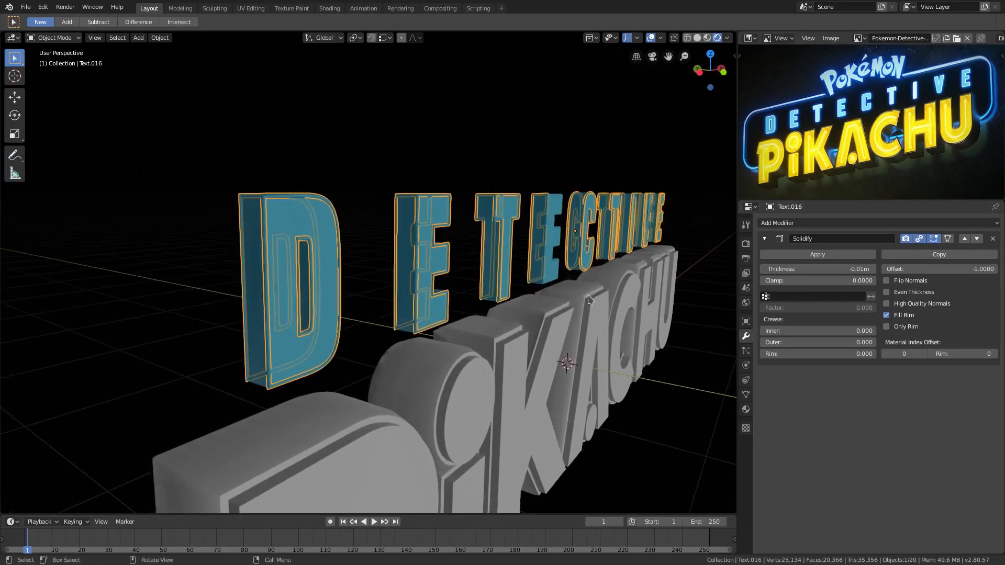
Make the rims' material a single-user copy and change its surface shader to Emission.
left_click(746, 410)
mouse_move(672, 299)
middle_mouse_down()
mouse_move(611, 297)
mouse_move(654, 292)
middle_mouse_up()
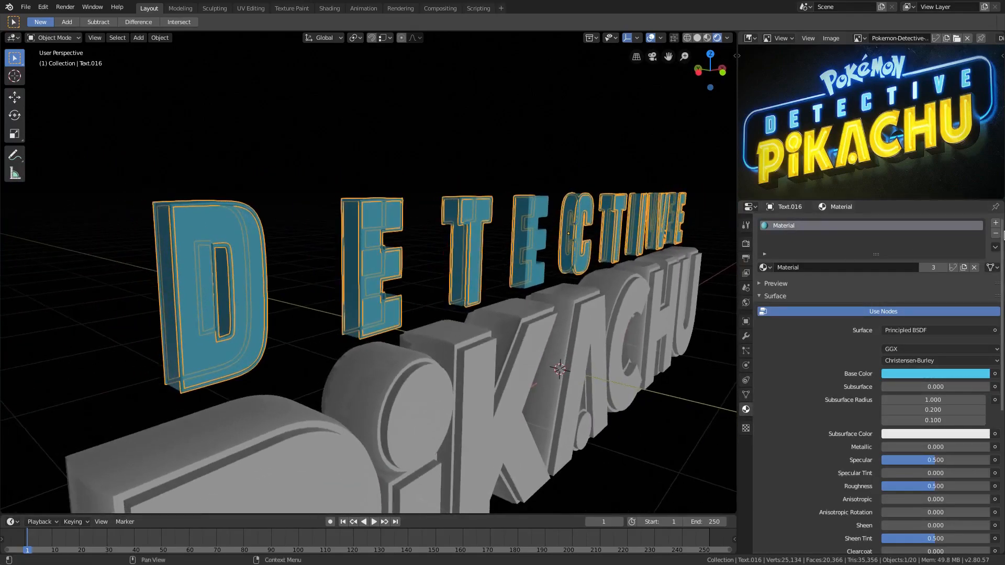
left_click(935, 268)
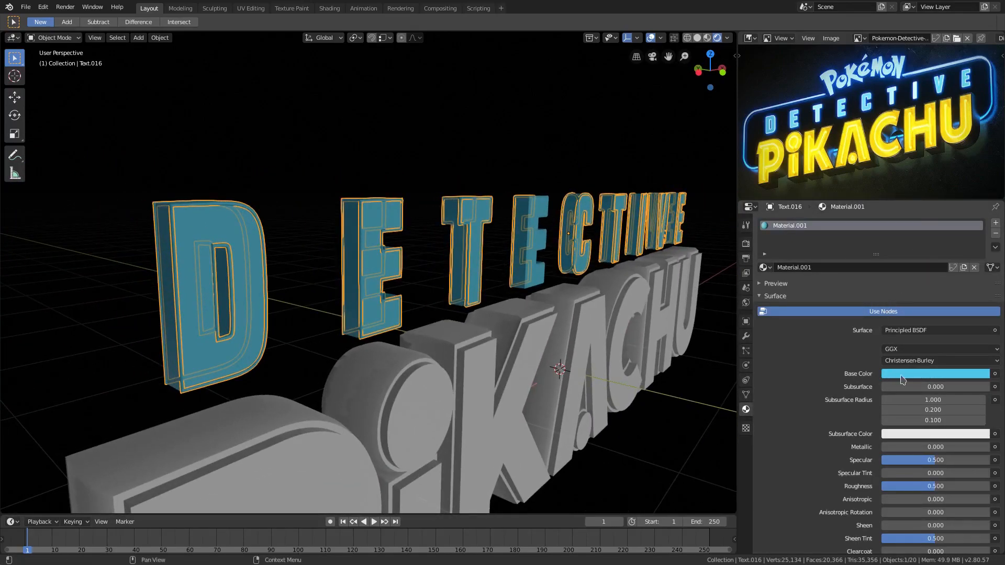
left_click(914, 331)
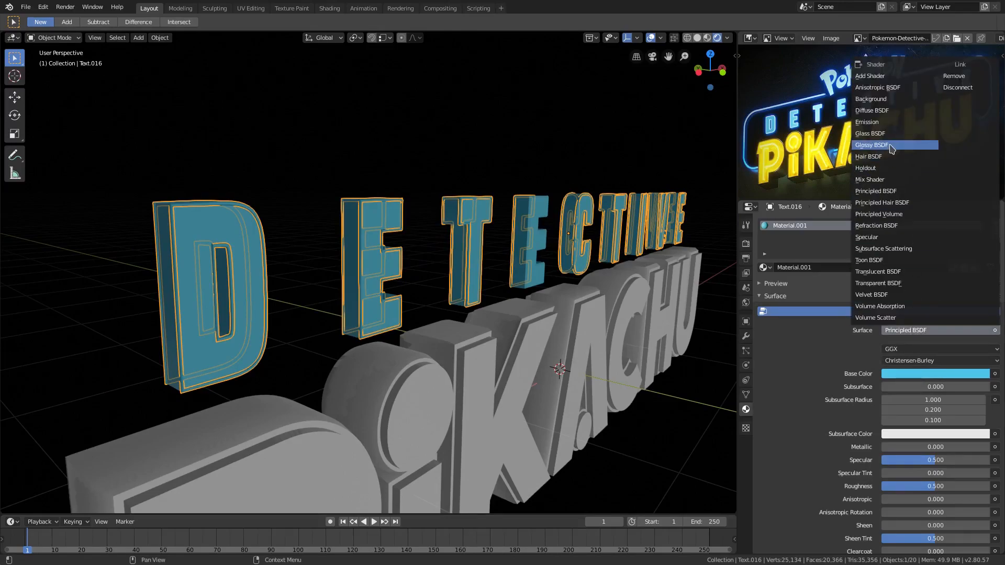
key("Return")
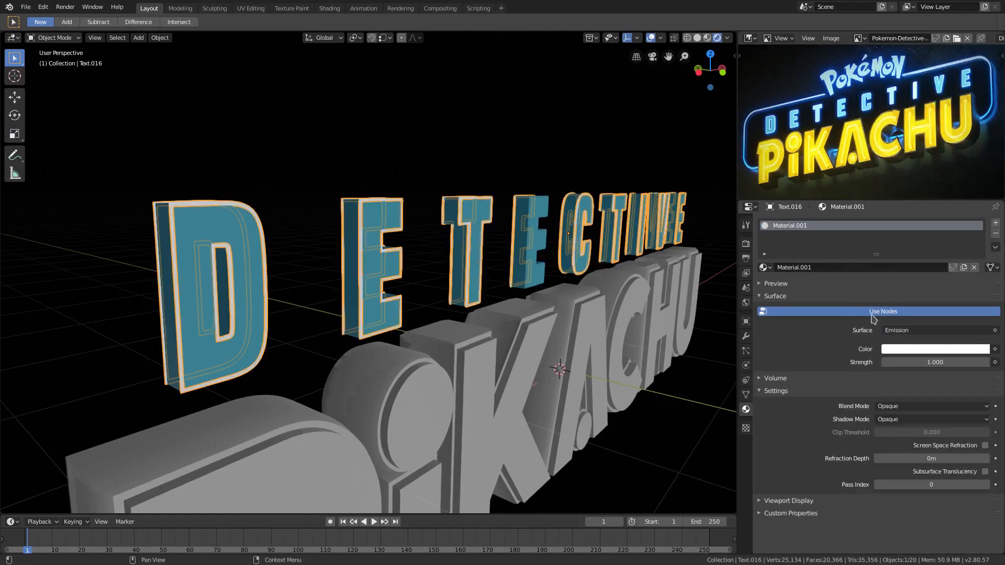
Set the rims' emission color to a pale light blue.
left_click(922, 350)
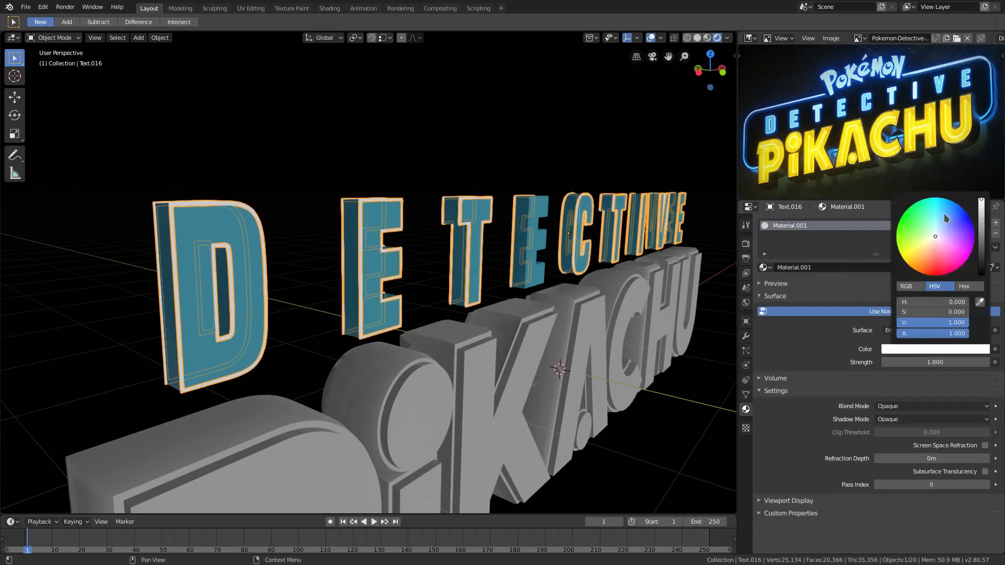
left_click(936, 228)
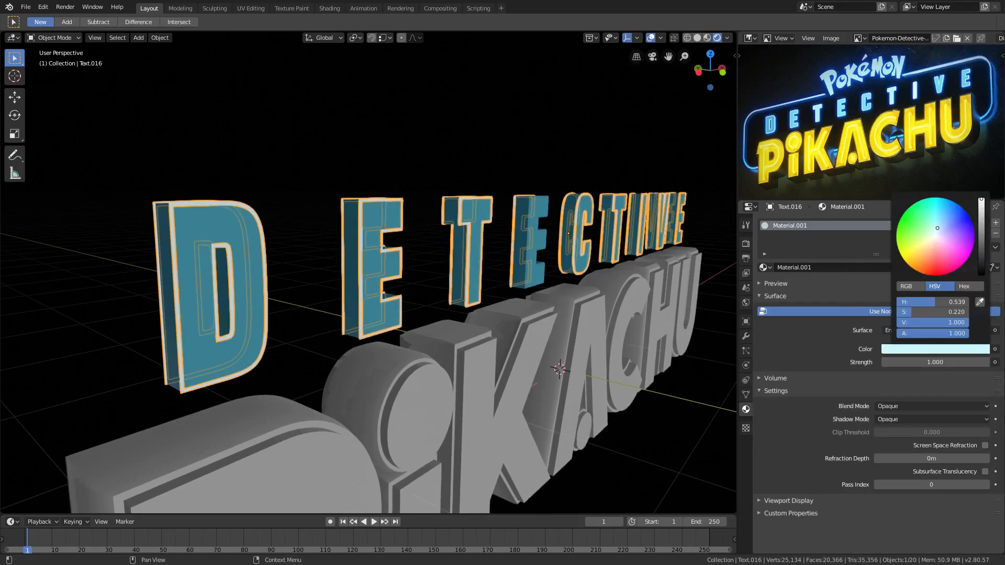
left_click_drag(938, 228, 940, 228)
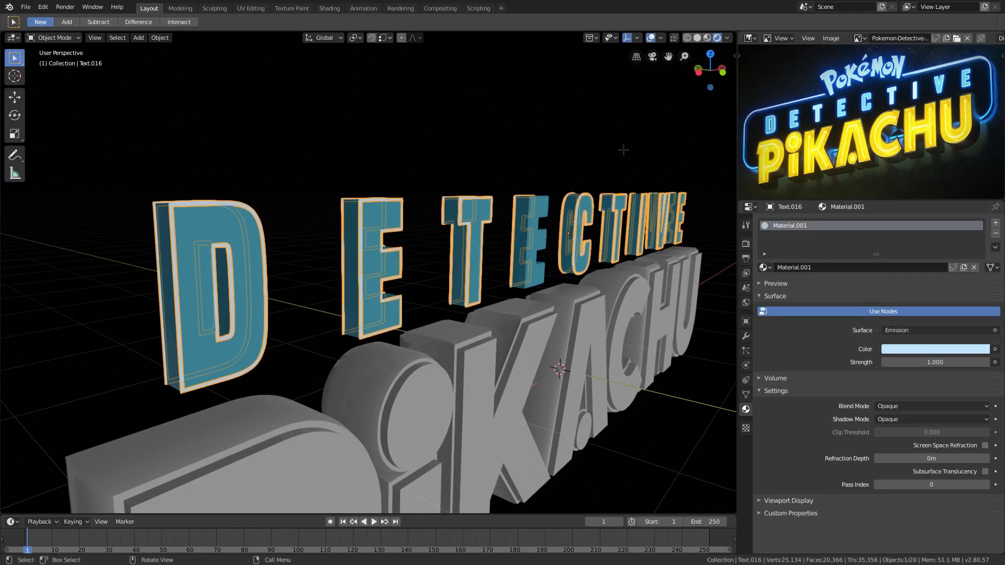
Hide the viewport overlays, check the glowing rims, and select the blue DETECTIVE letters.
left_click(652, 38)
middle_click_drag(542, 257, 477, 259)
scroll(498, 269, "down", 4)
scroll(477, 258, "up", 1)
scroll(481, 258, "up", 4)
left_click(607, 180)
middle_click_drag(606, 183, 465, 211)
scroll(532, 244, "down", 5)
middle_click_drag(438, 256, 457, 256)
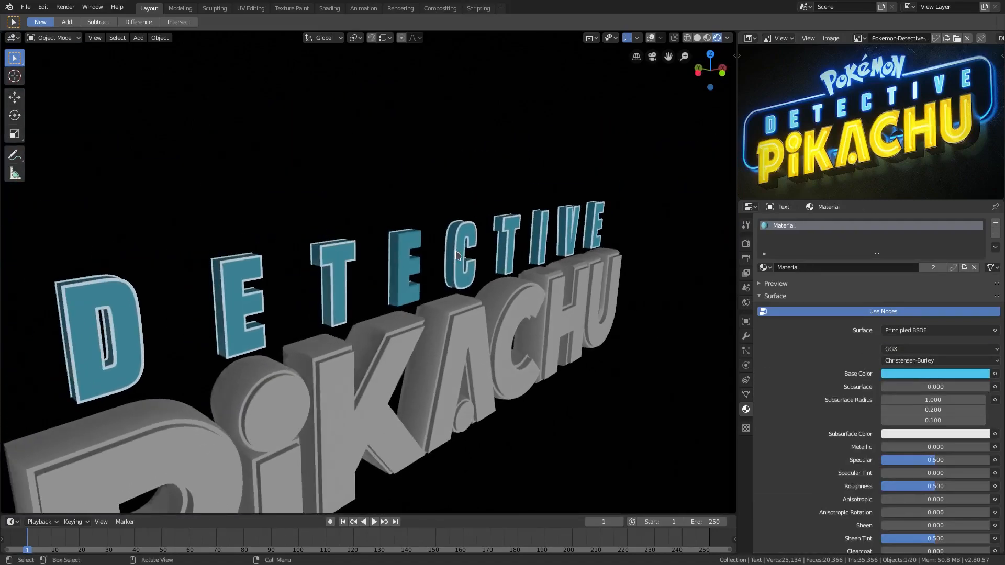
Turn the viewport overlays back on and undo the DETECTIVE rim edits back to the complete duplicated letters.
scroll(471, 222, "up", 3)
left_click(649, 39)
key("ctrl+z")
key("ctrl+z")
key("ctrl+z")
key("ctrl+z")
key("ctrl+z")
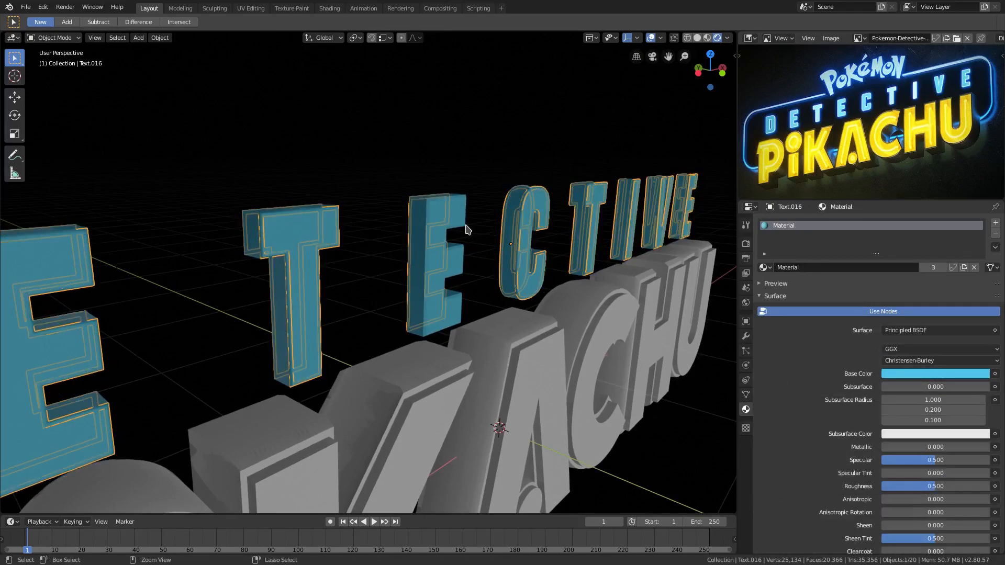
Invert the face selection of the duplicated DETECTIVE letters and add the second E's missing rim faces to it.
key("Tab")
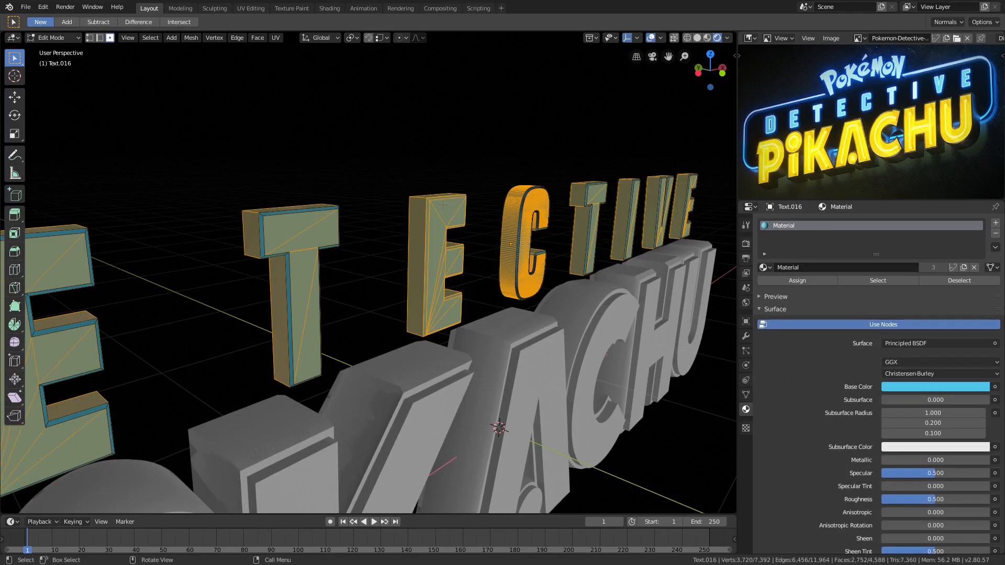
key("ctrl+i")
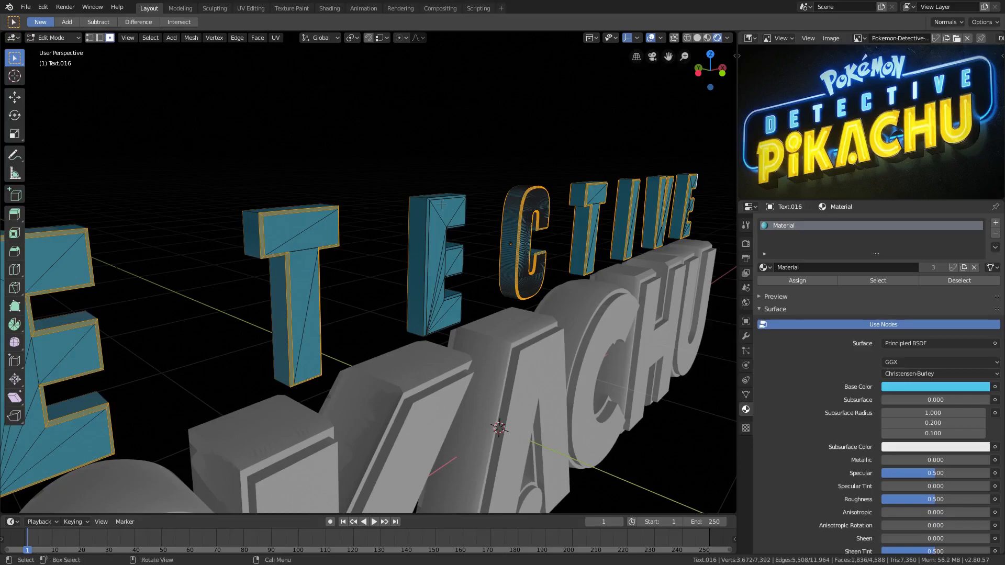
scroll(443, 205, "up", 3)
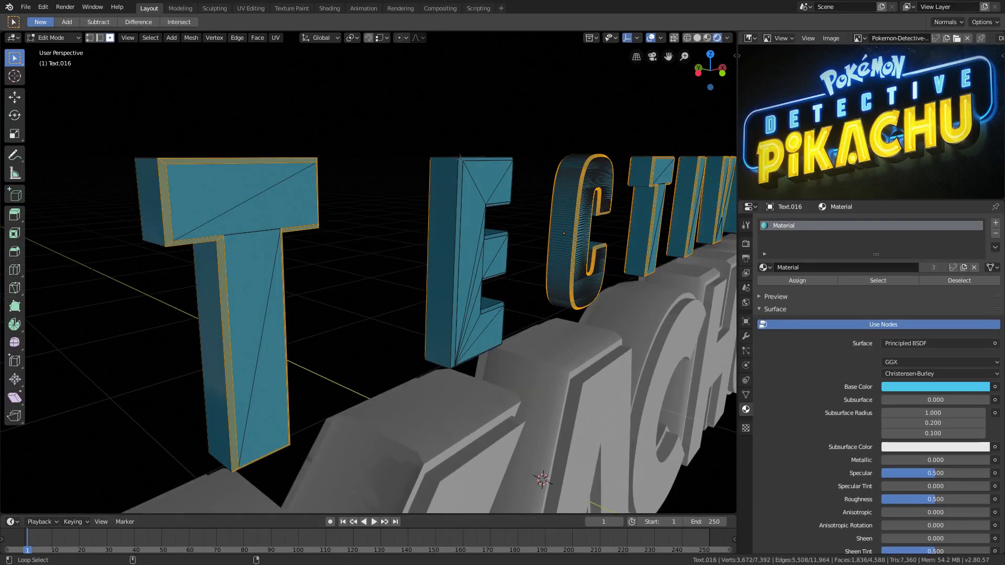
left_click(461, 157, "alt+shift")
middle_click_drag(479, 153, 462, 160)
key("shift+d")
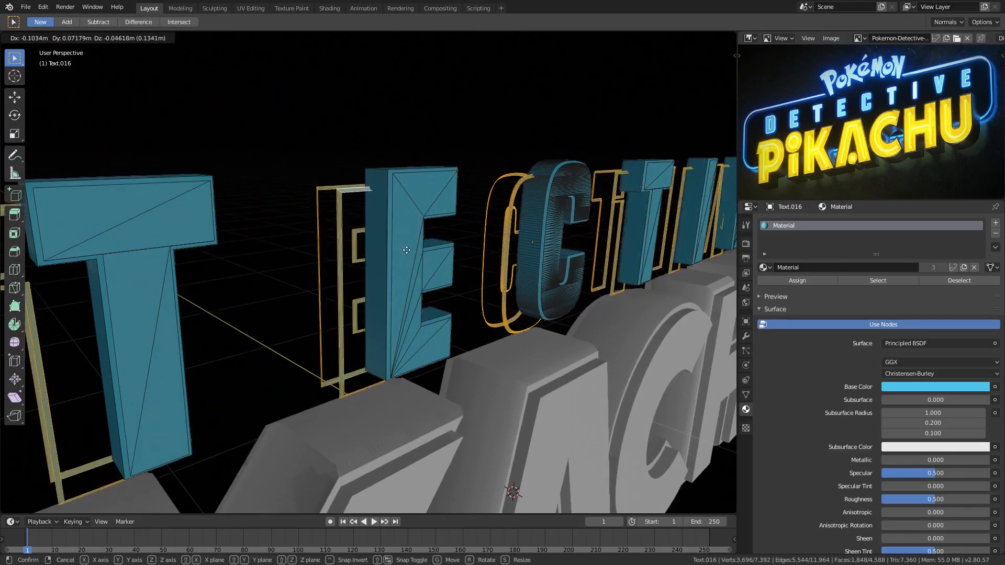
right_click(458, 163)
scroll(441, 215, "down", 4)
middle_click_drag(440, 215, 460, 214)
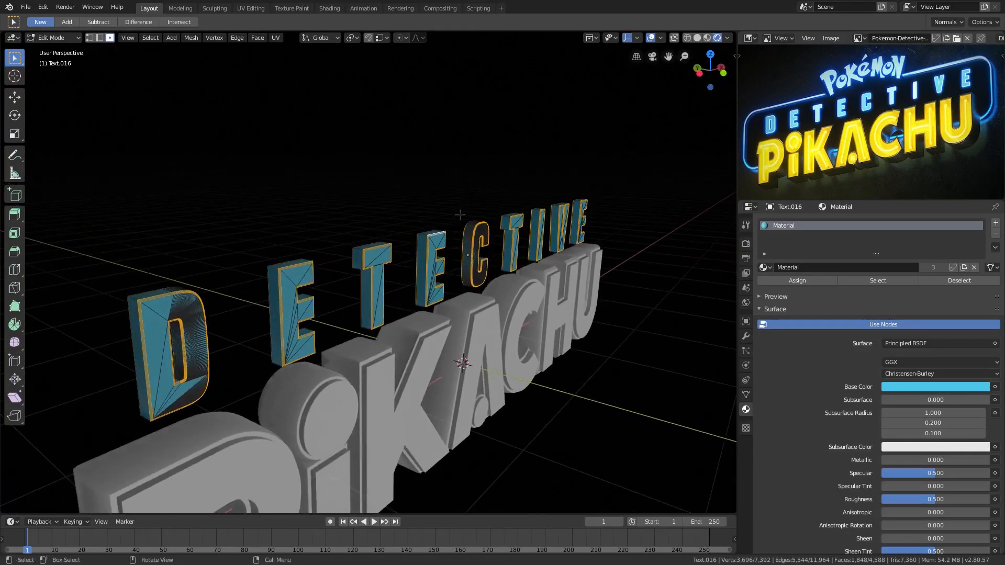
key("Tab")
key("shift+d")
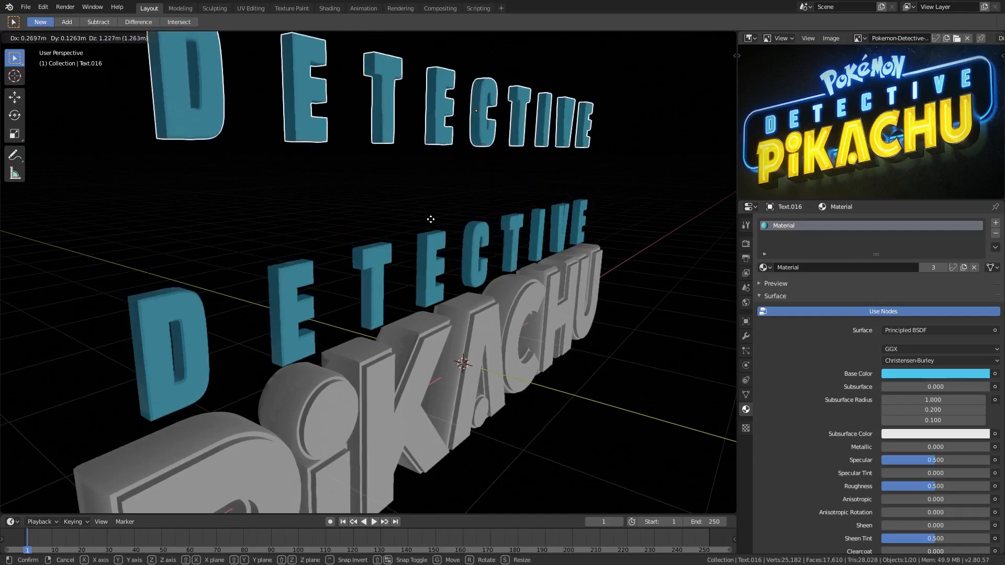
right_click(429, 224)
key("ctrl+z")
Delete all faces of the duplicated letters except the front rims, and check the remaining outlines with a cancelled trial move.
key("Tab")
key("a")
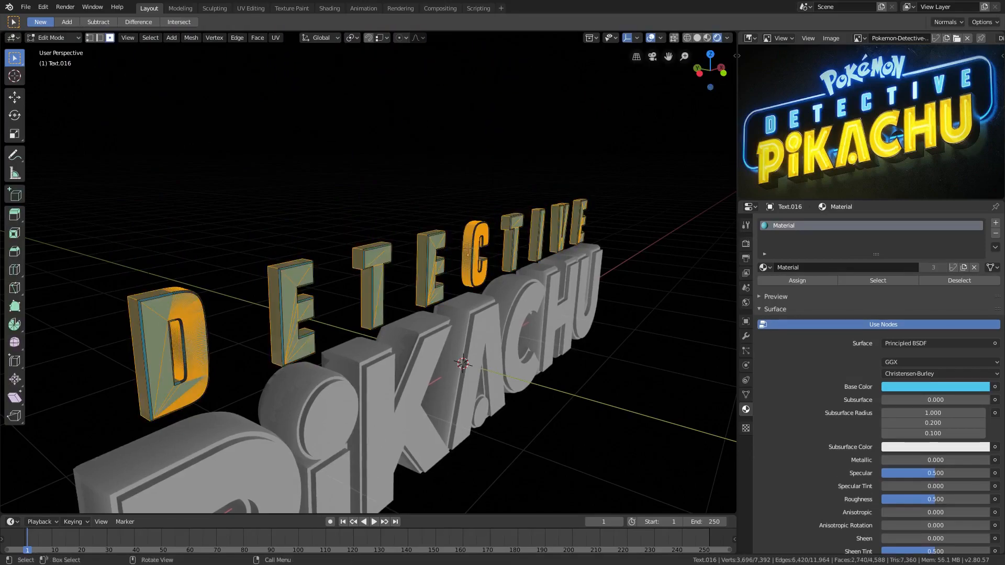
key("x")
left_click(471, 254)
key("Tab")
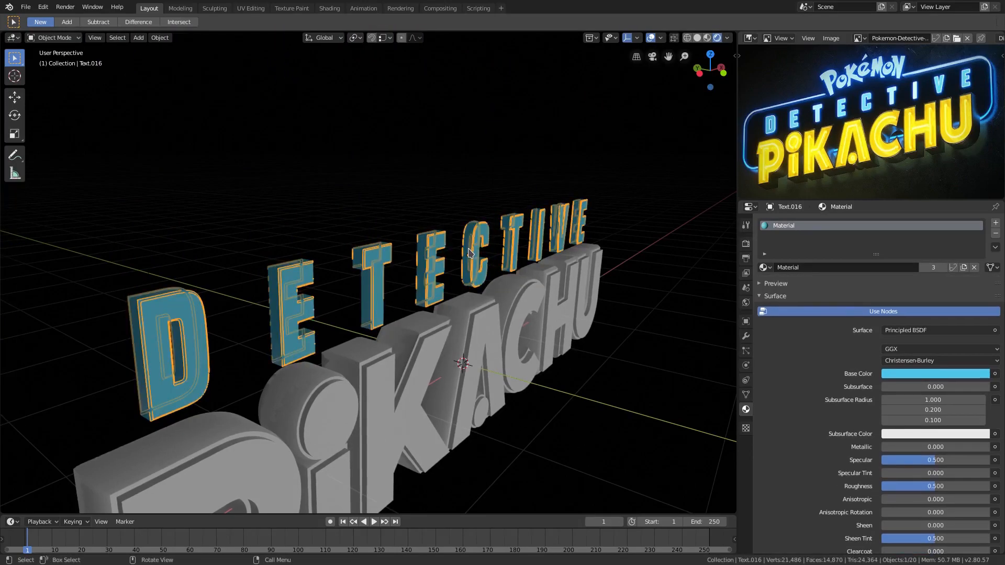
key("g")
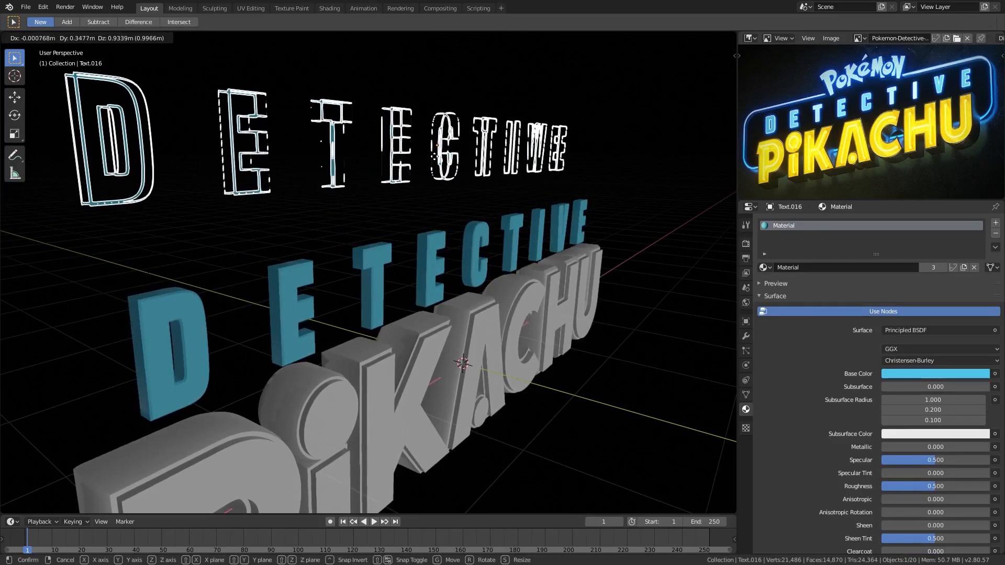
right_click(439, 173)
Add a Solidify modifier with a small negative thickness to the complete set of DETECTIVE rim outlines.
key("KP_Decimal")
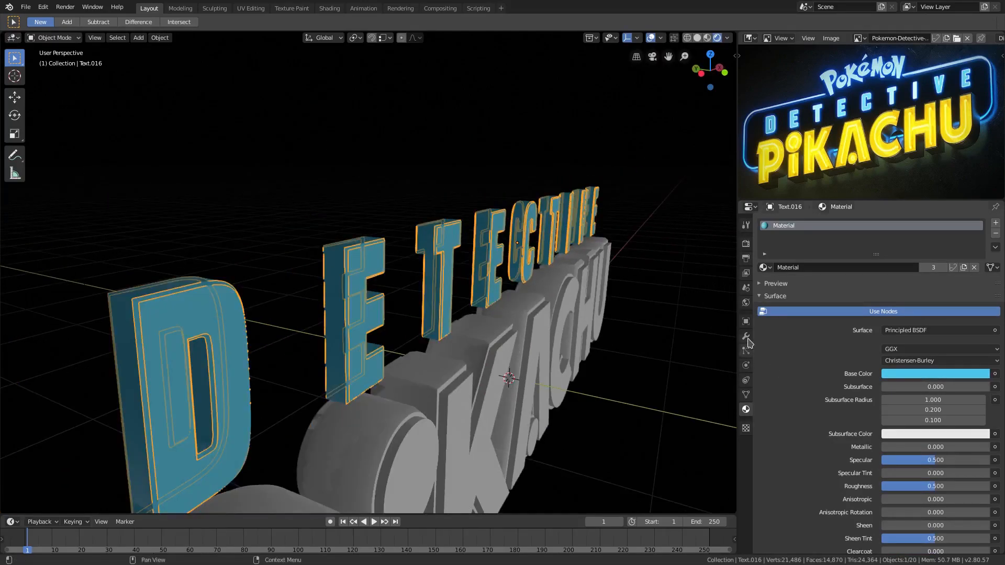
left_click(746, 337)
left_click(810, 224)
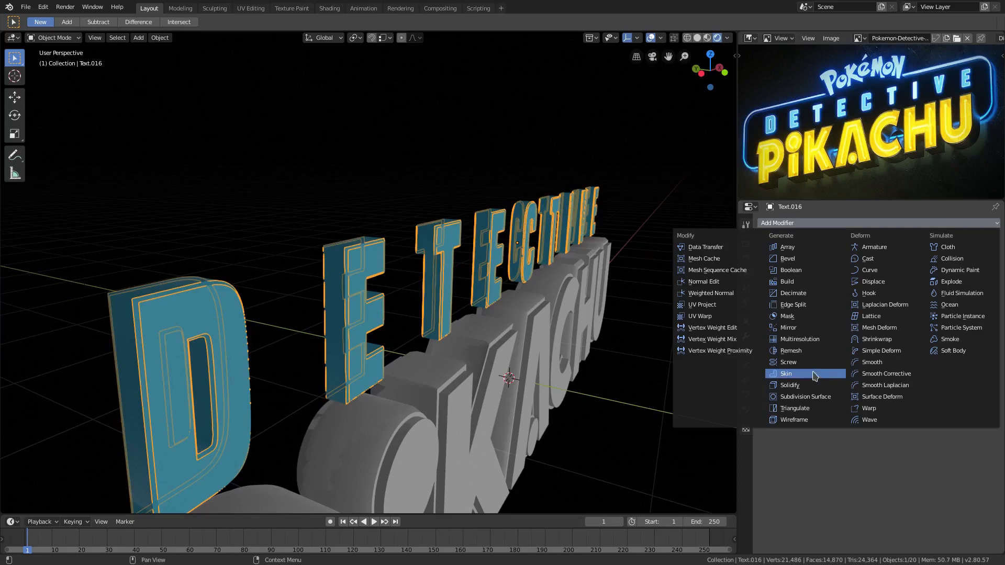
left_click(790, 385)
double_click(815, 268)
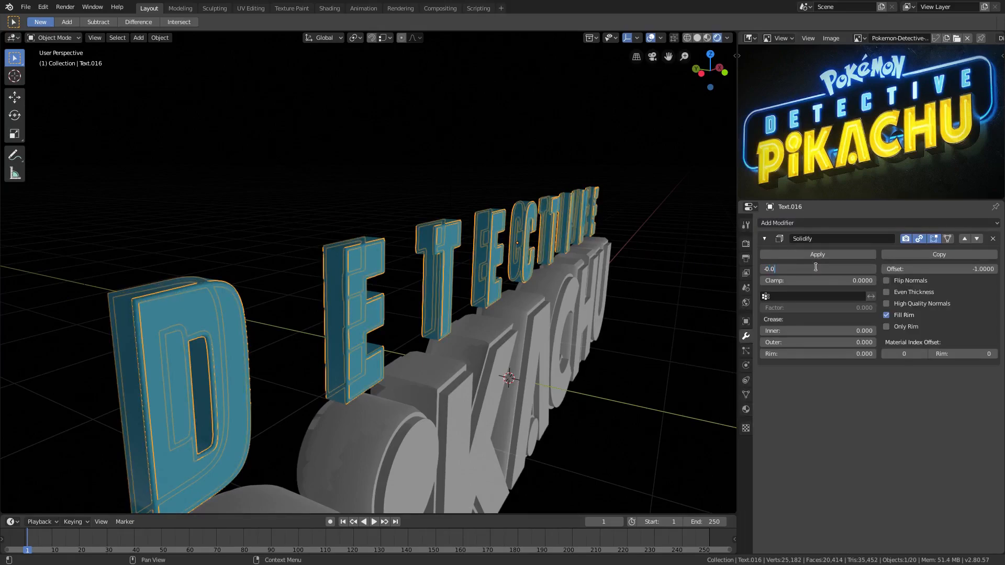
key("Return")
middle_click_drag(579, 289, 545, 291)
Make the rim outlines' material a single-user copy and switch its surface shader to Emission.
key("Tab")
left_click(746, 409)
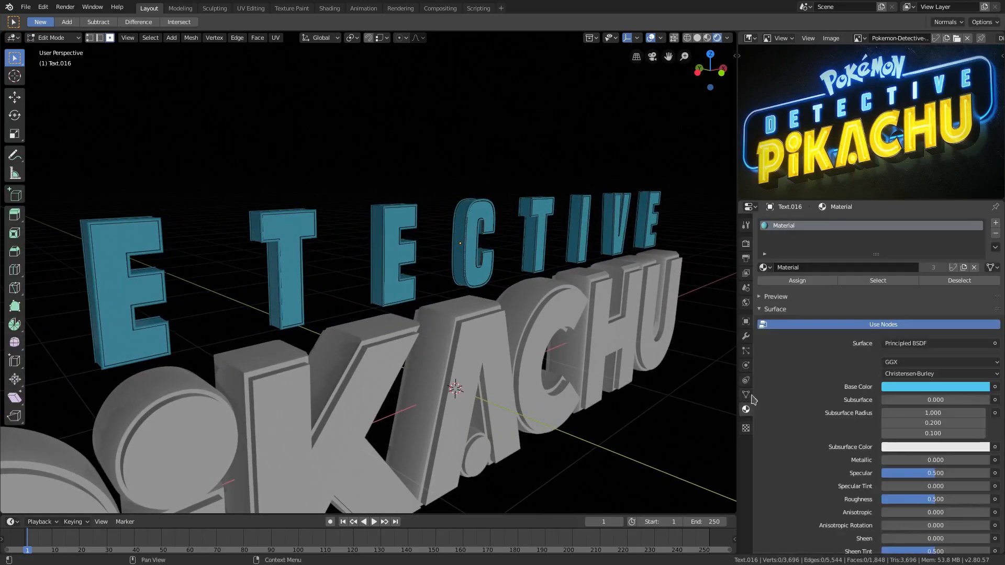
left_click(764, 268)
left_click(767, 272)
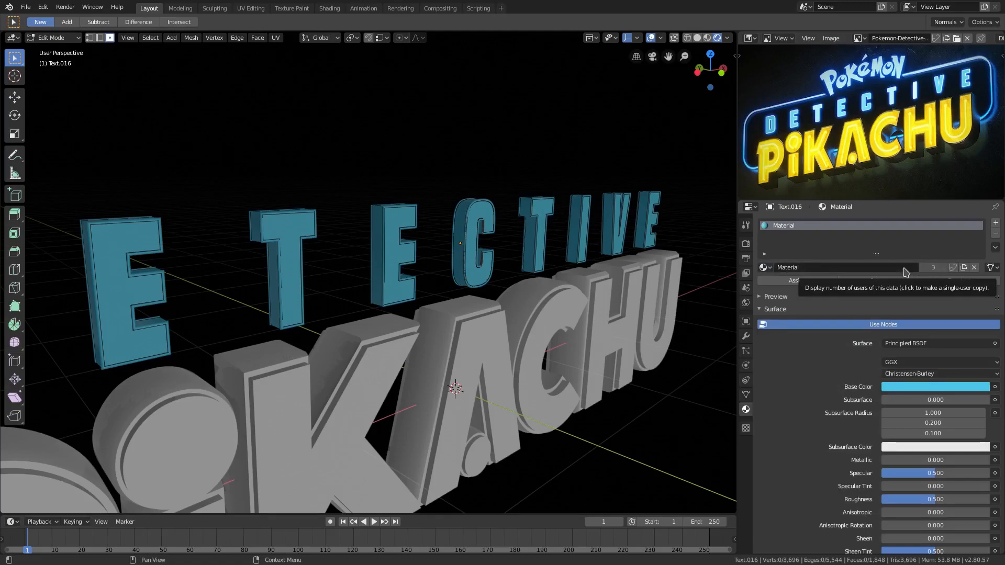
key("Tab")
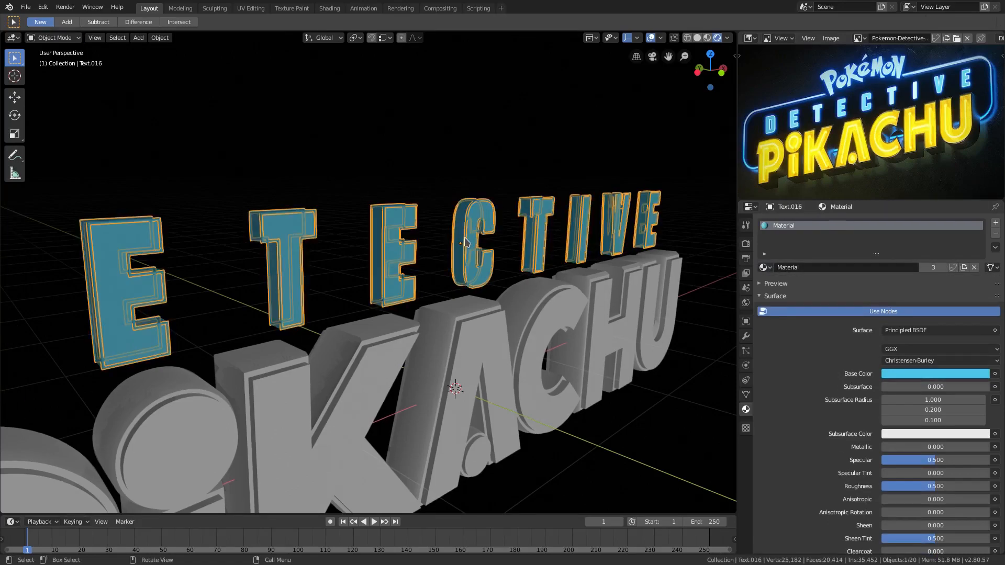
left_click(937, 270)
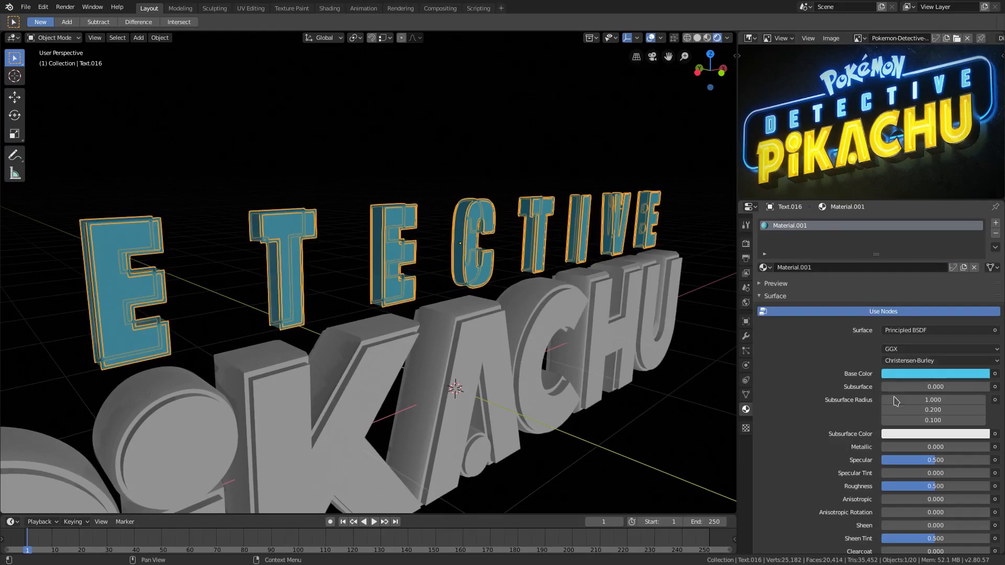
left_click(922, 330)
left_click(867, 122)
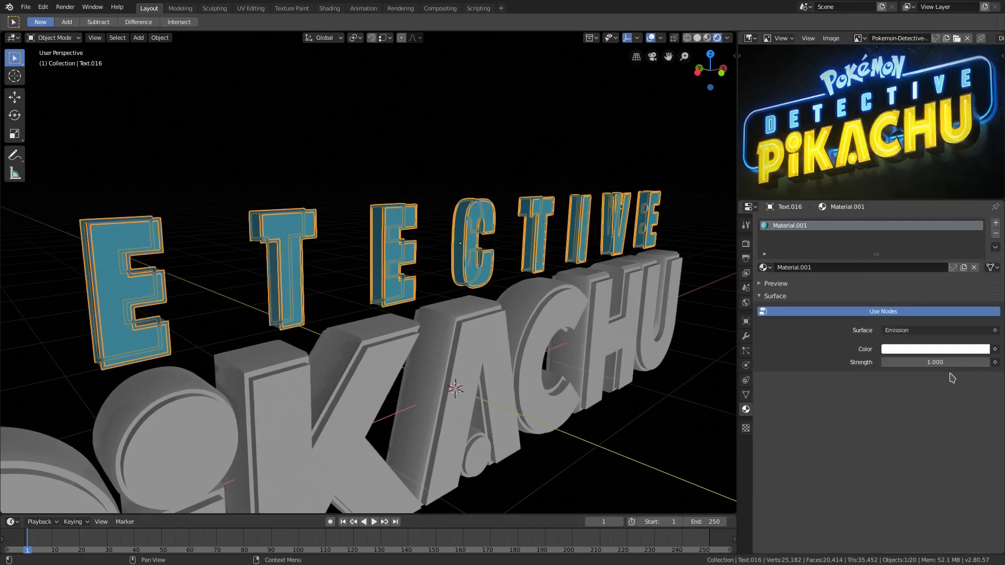
Set the rims' emission color to pale light blue (H 0.542, S 0.152, V 1.000) and hide the viewport overlays.
left_click(935, 349)
left_click_drag(940, 235, 938, 231)
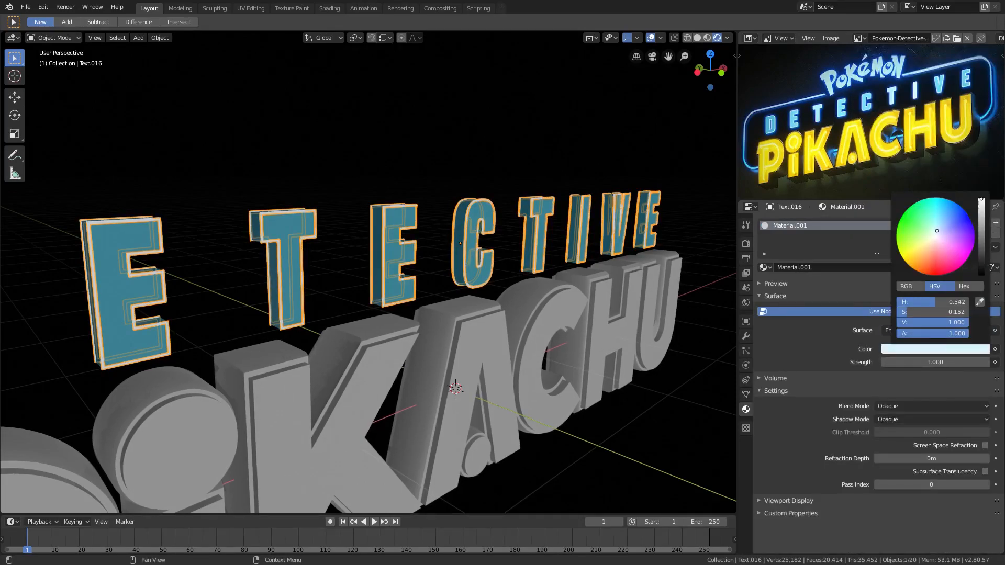
scroll(440, 290, "down", 2)
left_click(651, 38)
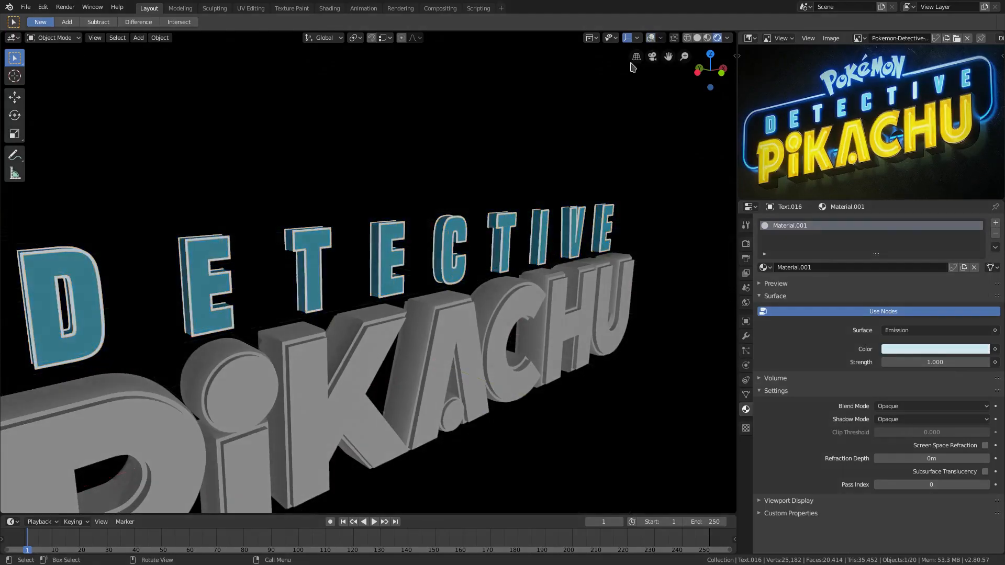